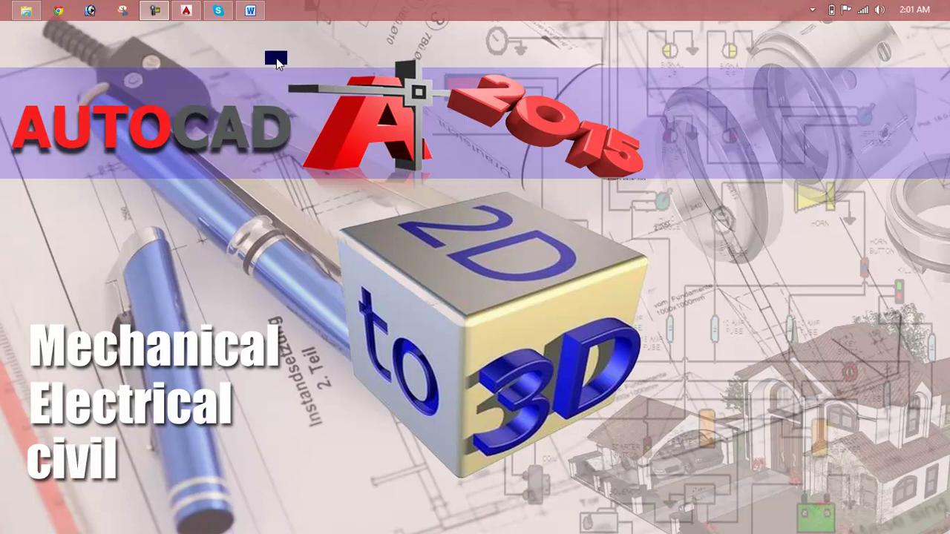
# Step: Bring the Lesson 17 Word document to the front from the taskbar
pyautogui.click(250, 10)
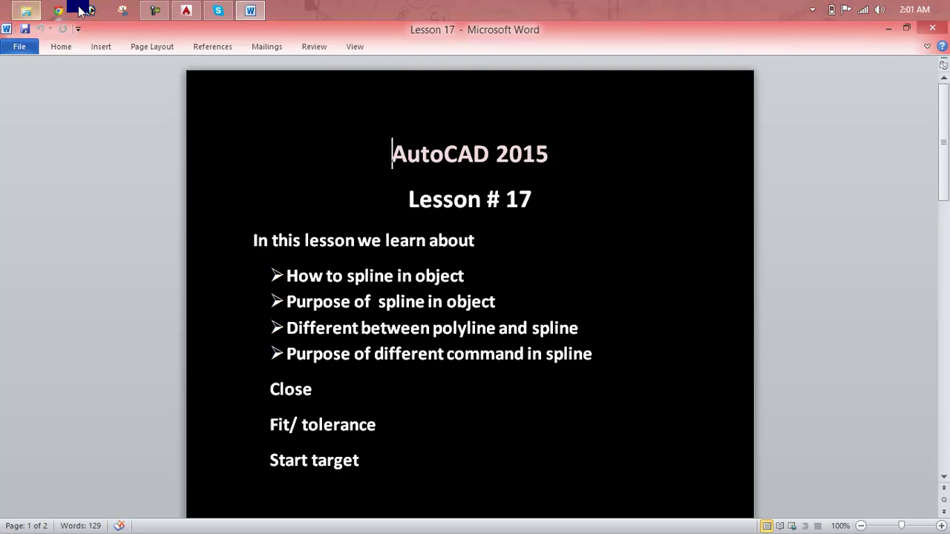
# Step: Switch from the Lesson 17 spline outline in Word to the AutoCAD drawing
pyautogui.moveTo(186, 10)
pyautogui.click(171, 89)
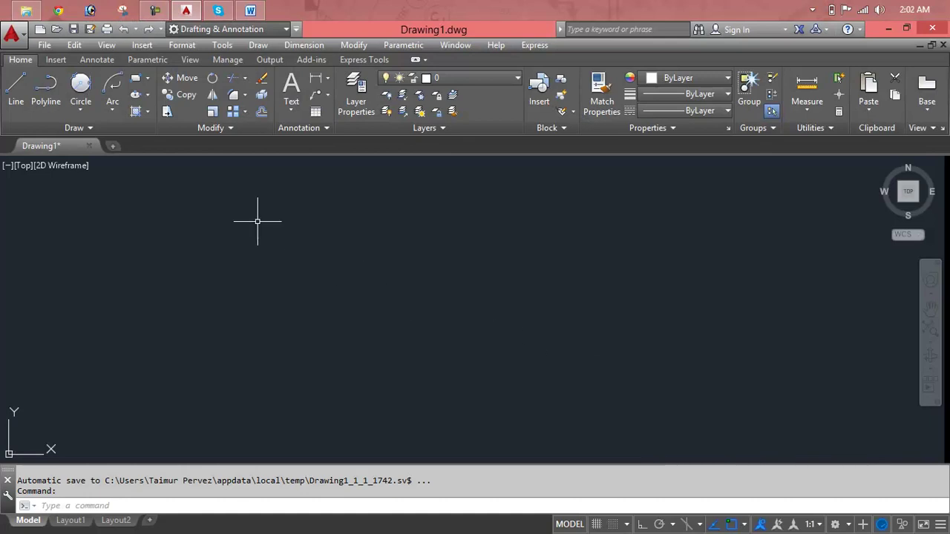
pyautogui.click(101, 133)
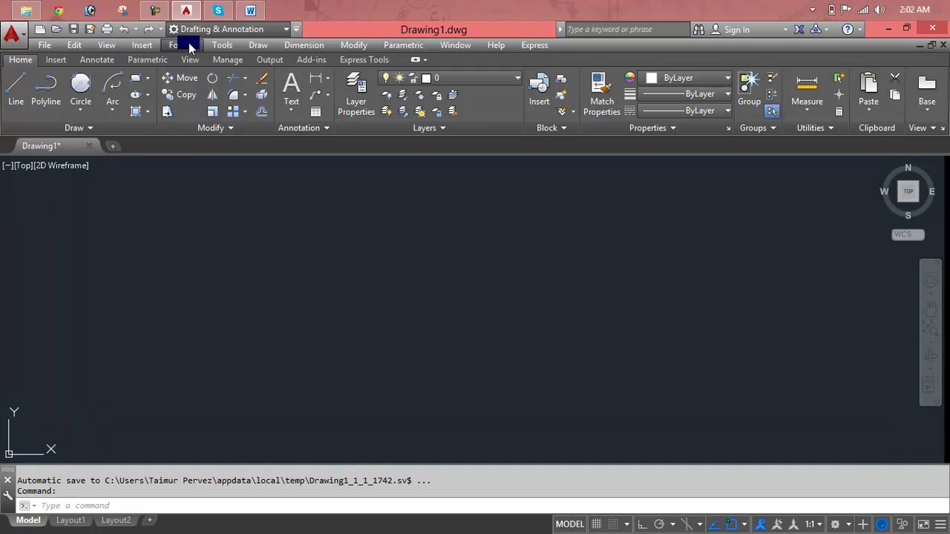
pyautogui.click(256, 46)
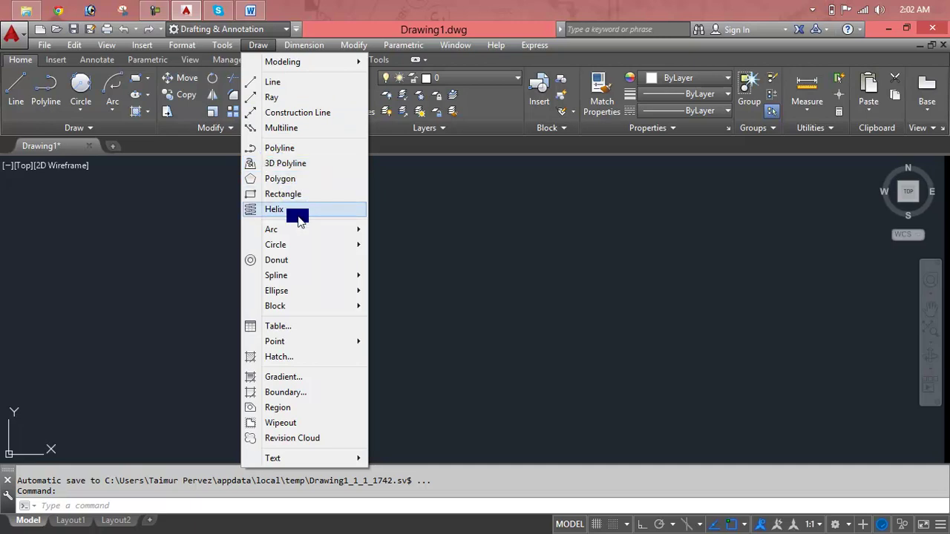
pyautogui.moveTo(304, 276)
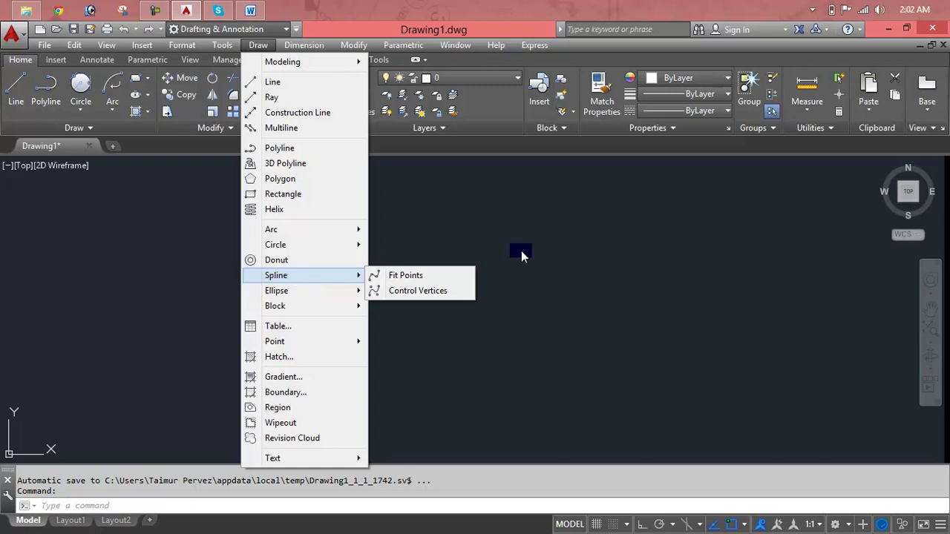
pyautogui.click(502, 257)
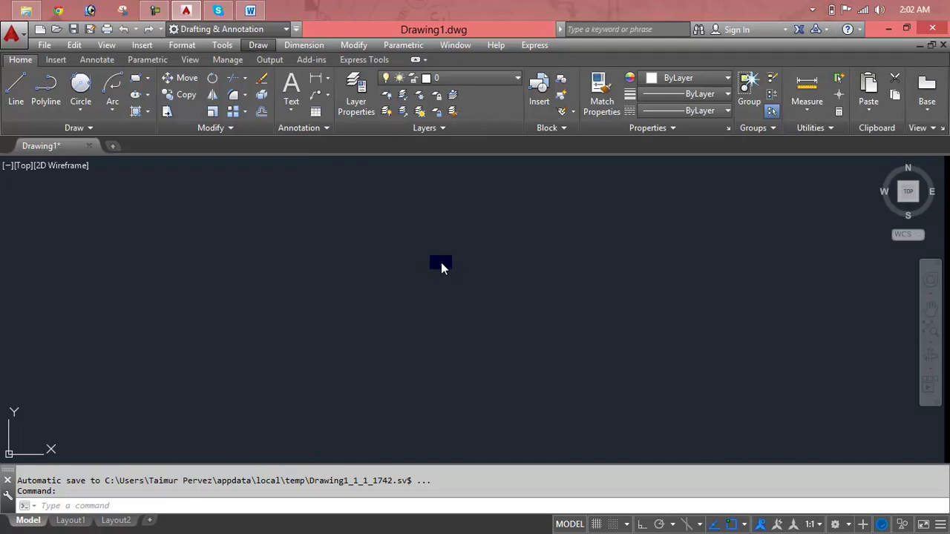
pyautogui.click(441, 265)
pyautogui.write('sp')
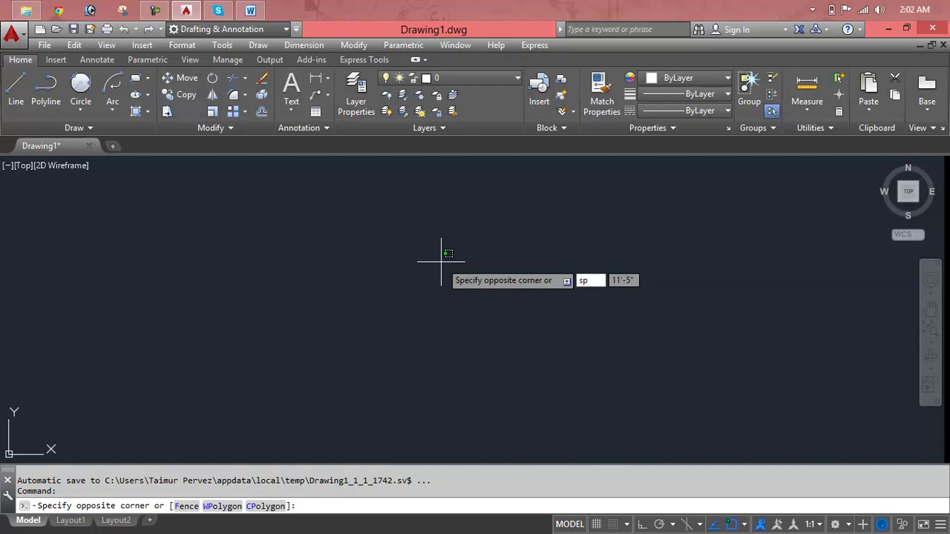
# Step: Draw a fit-point spline with SPL through six points forming two peaks and two troughs
pyautogui.press('Escape')
pyautogui.press('Escape')
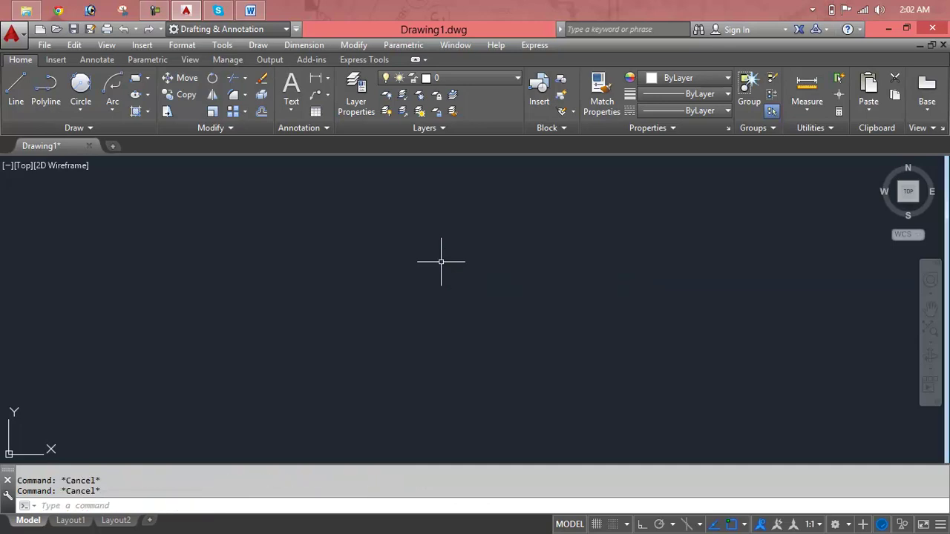
pyautogui.write('sp')
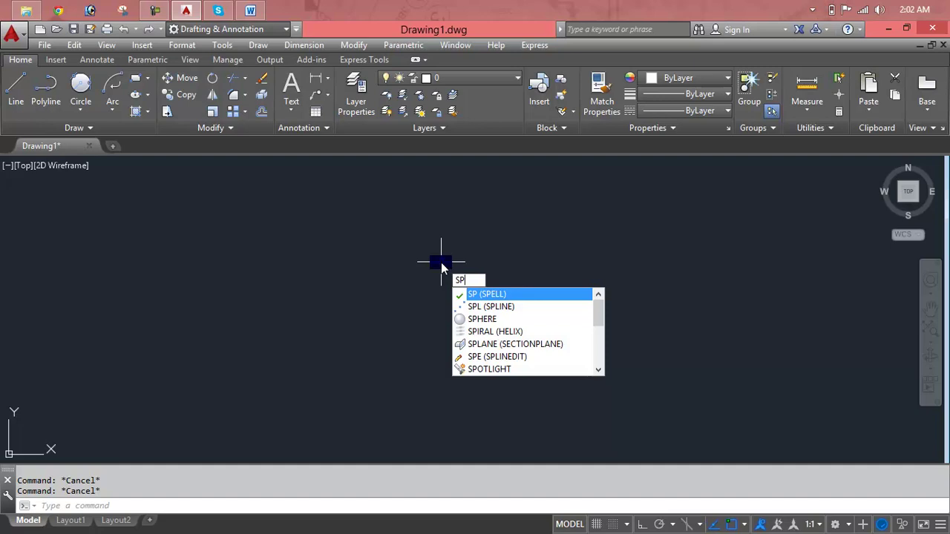
pyautogui.write('l')
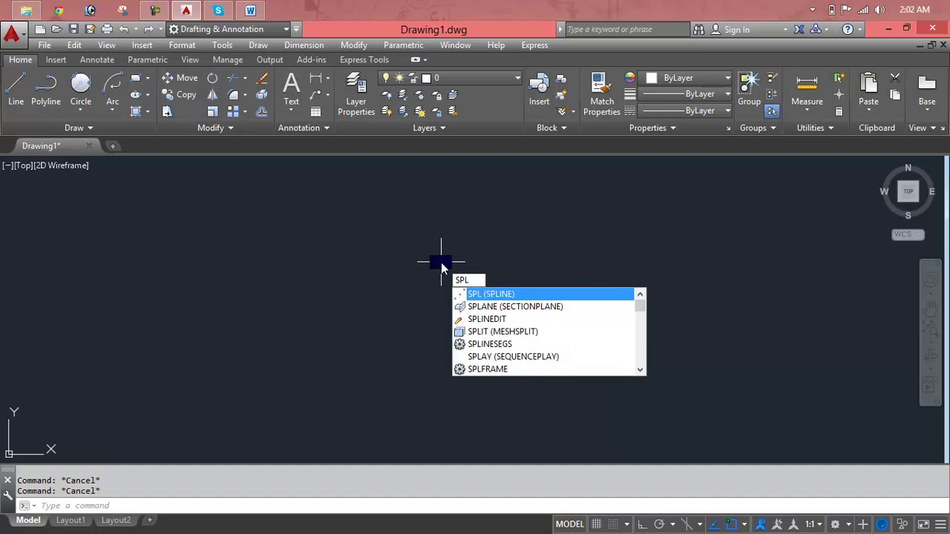
pyautogui.press('Return')
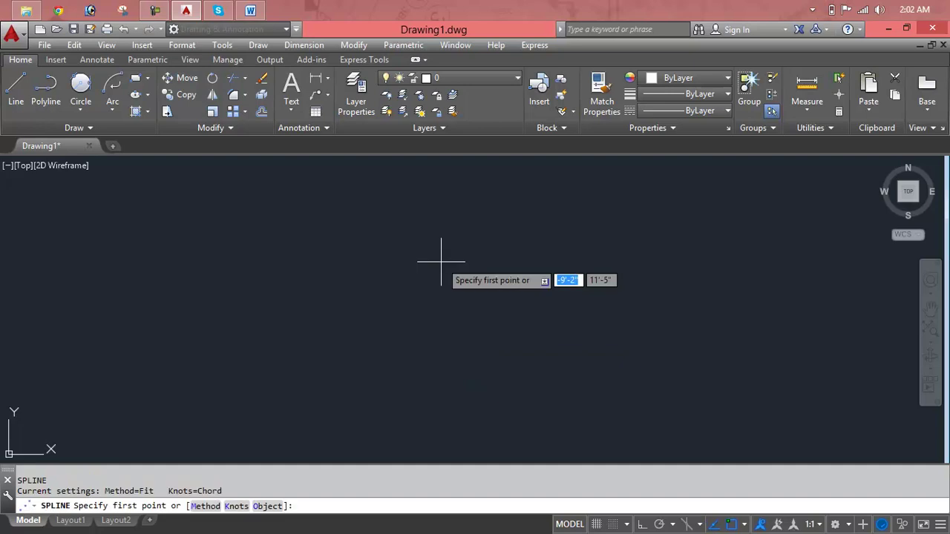
pyautogui.click(127, 345)
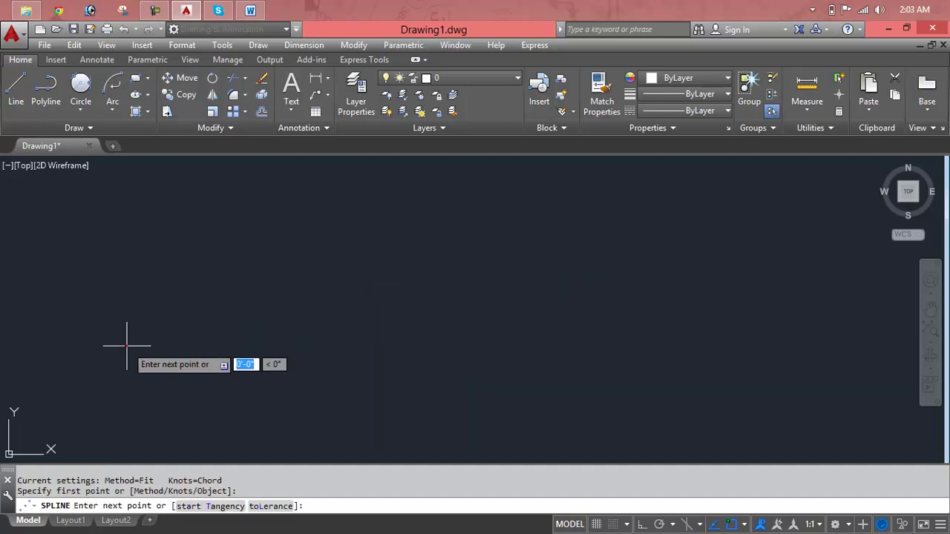
pyautogui.click(190, 298)
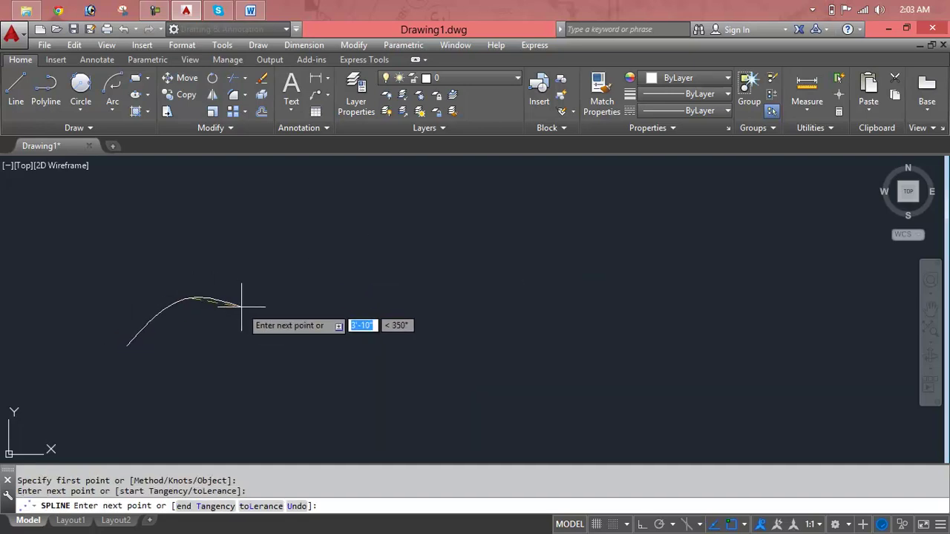
pyautogui.click(298, 364)
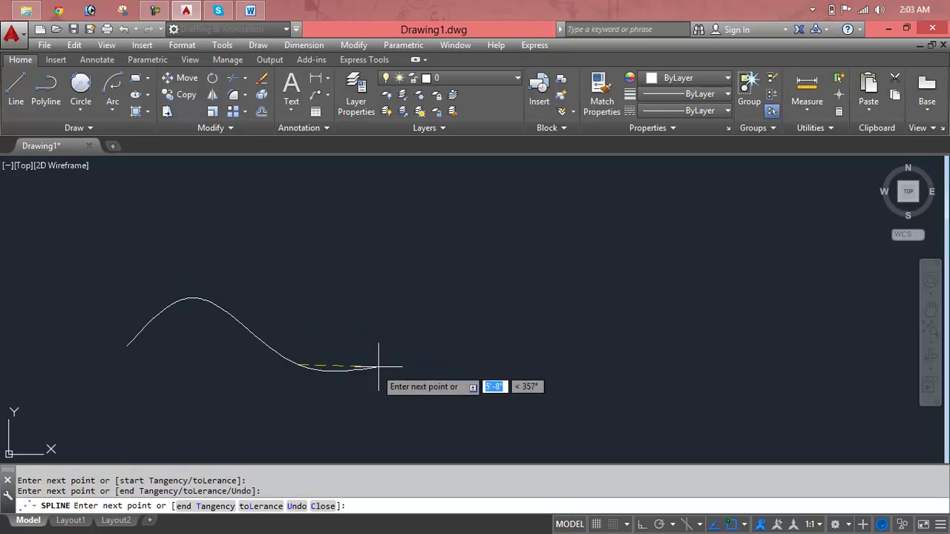
pyautogui.click(404, 297)
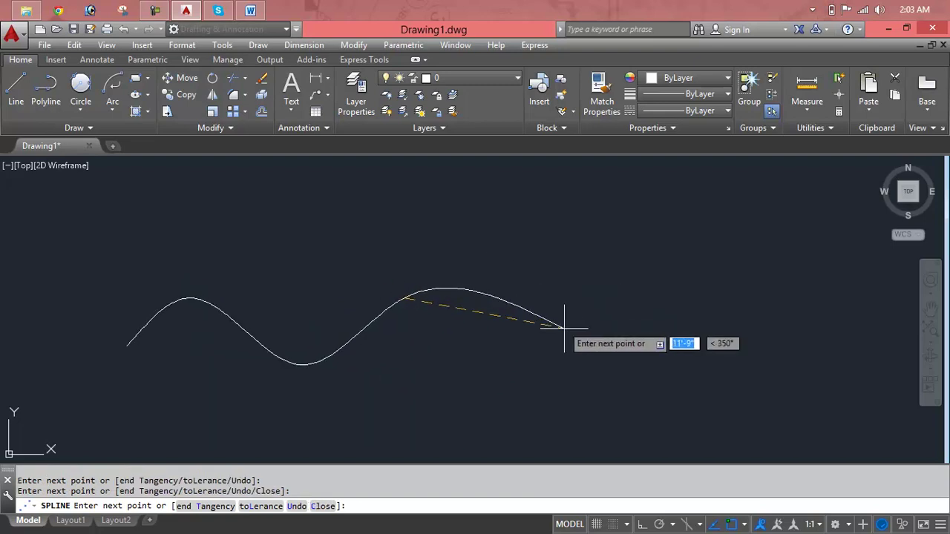
pyautogui.click(581, 381)
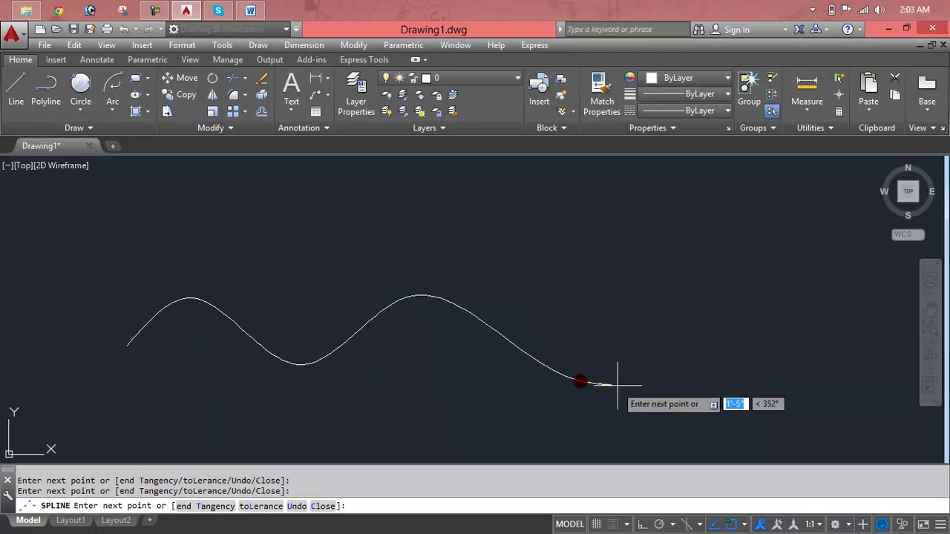
pyautogui.click(696, 263)
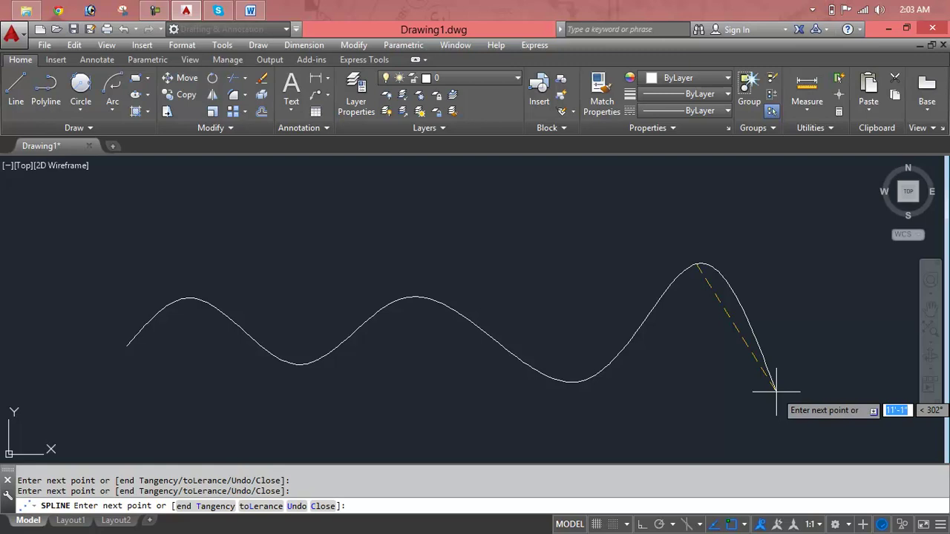
# Step: Undo the spline's fit points one by one back to its start point
pyautogui.write('u')
pyautogui.press('Return')
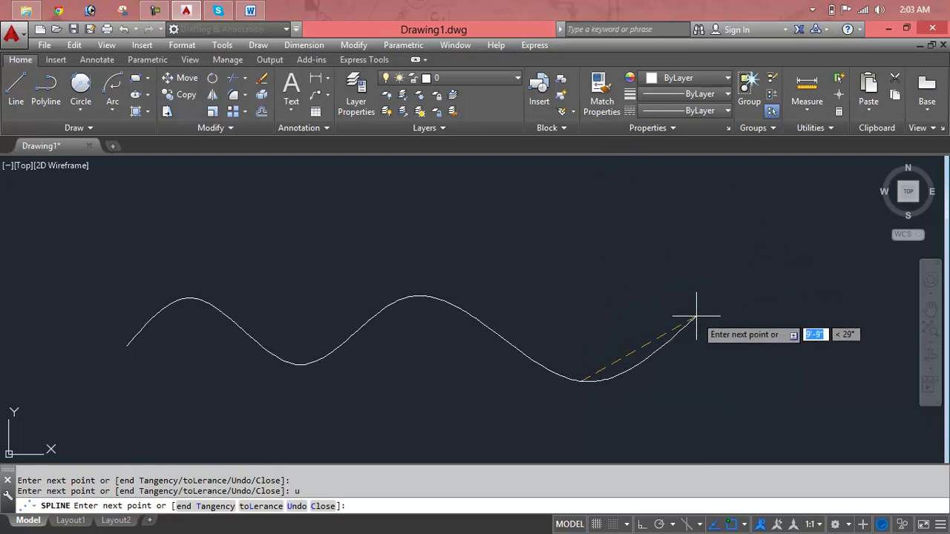
pyautogui.write('u')
pyautogui.press('Return')
pyautogui.write('u')
pyautogui.press('Return')
pyautogui.write('u')
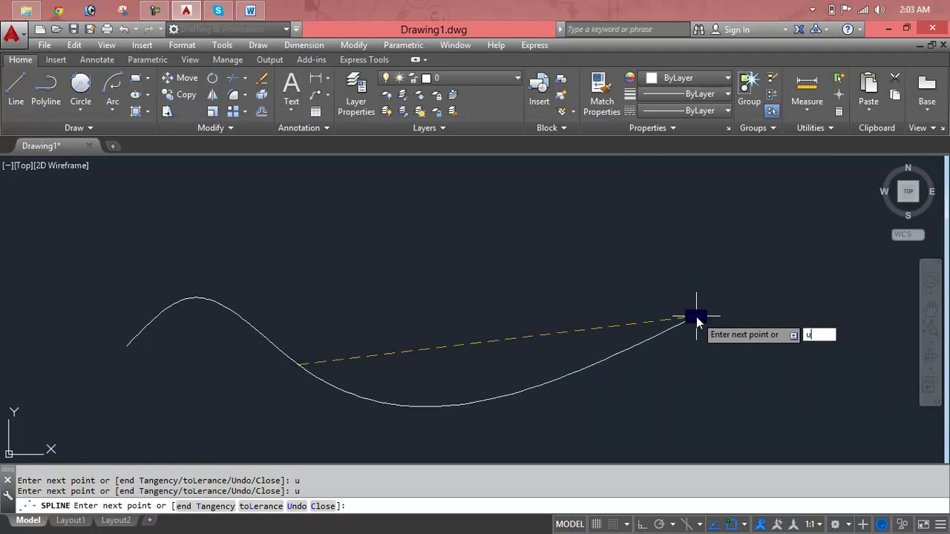
pyautogui.press('Return')
pyautogui.write('u')
pyautogui.press('Return')
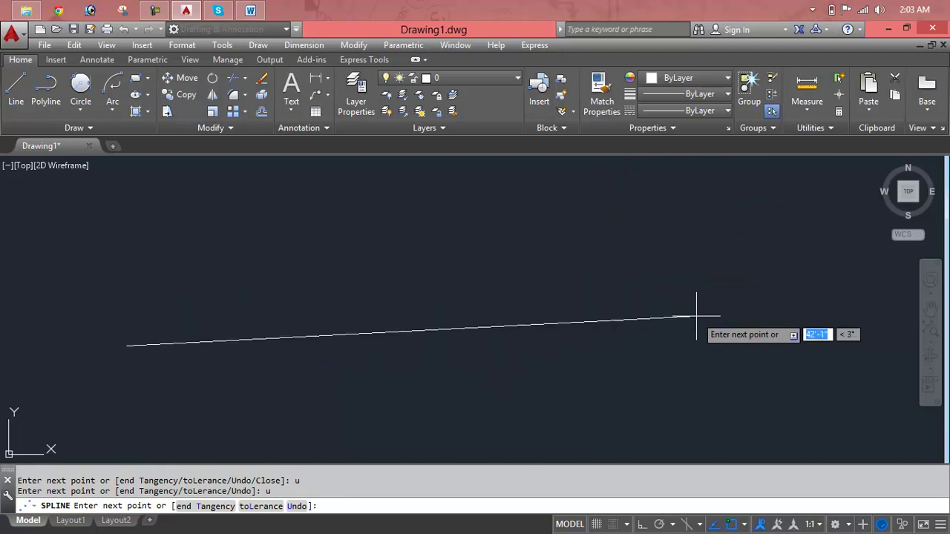
pyautogui.write('u')
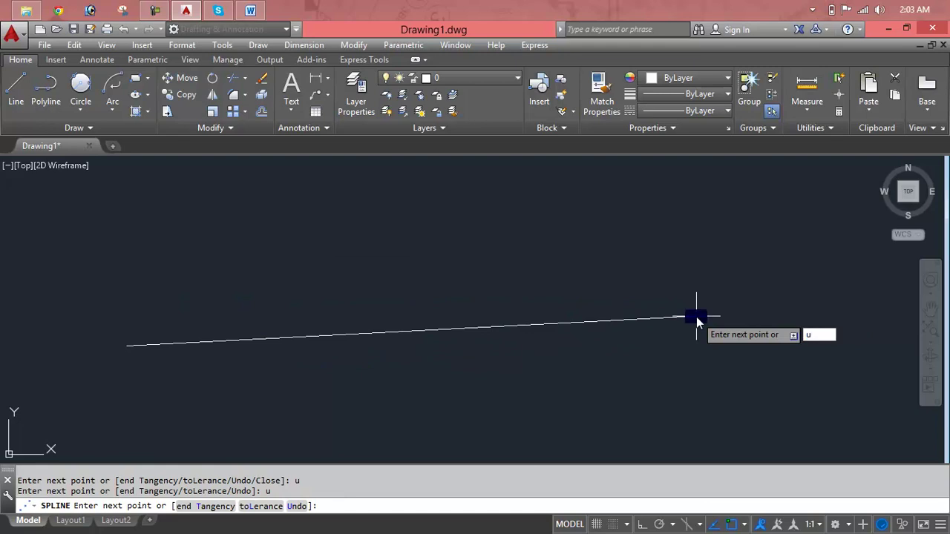
pyautogui.press('Return')
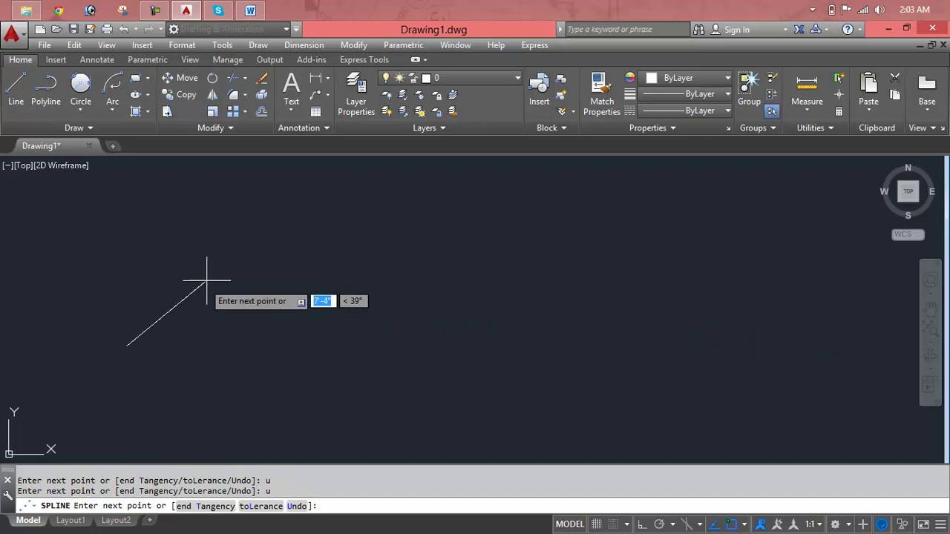
# Step: Redraw the spline through four new fit points, close it, then undo the closed spline
pyautogui.click(225, 253)
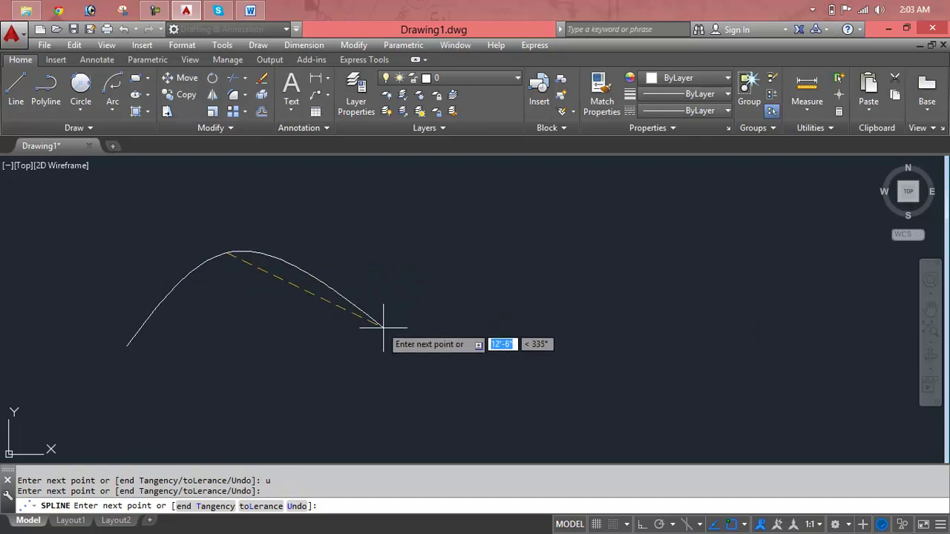
pyautogui.click(429, 353)
pyautogui.click(589, 246)
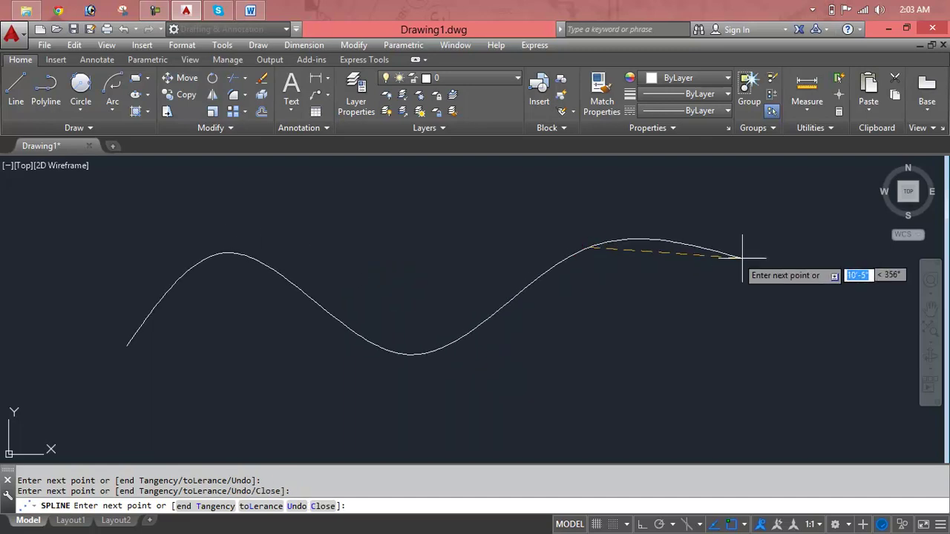
pyautogui.click(804, 364)
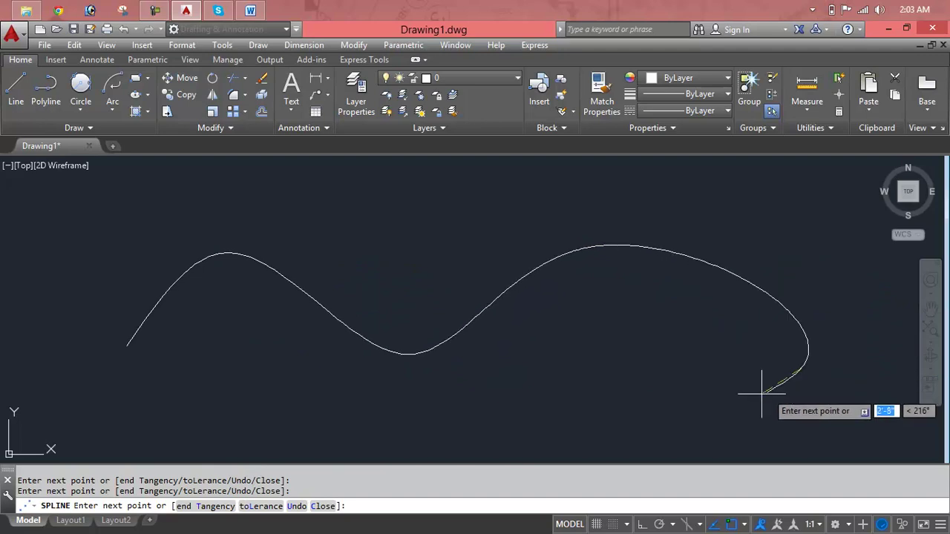
pyautogui.write('c')
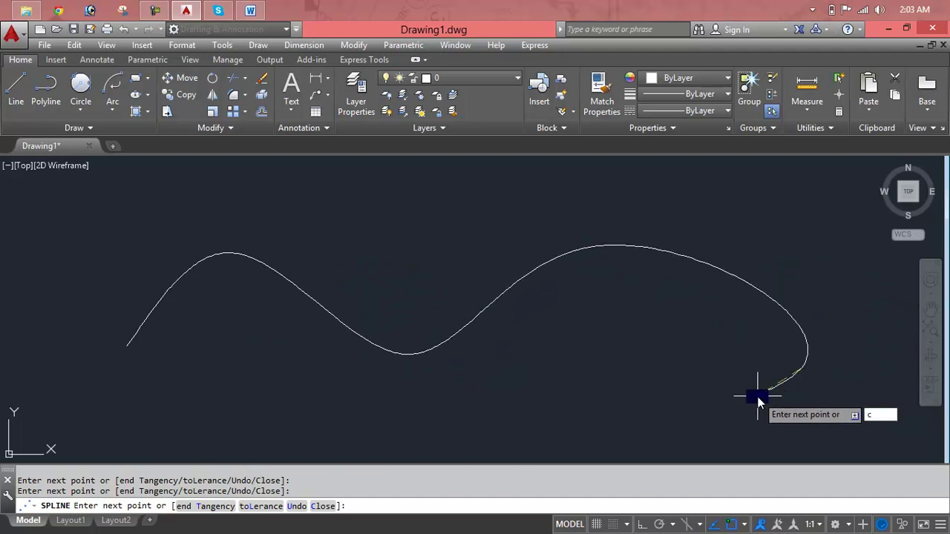
pyautogui.press('Return')
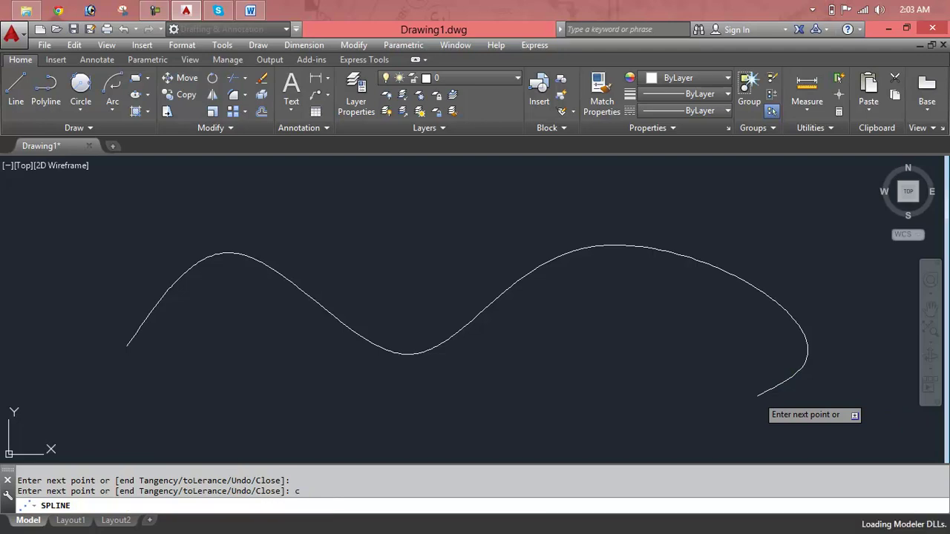
pyautogui.moveTo(483, 414)
pyautogui.mouseDown(button='middle')
pyautogui.moveTo(492, 395)
pyautogui.moveTo(448, 285)
pyautogui.mouseUp(button='middle')
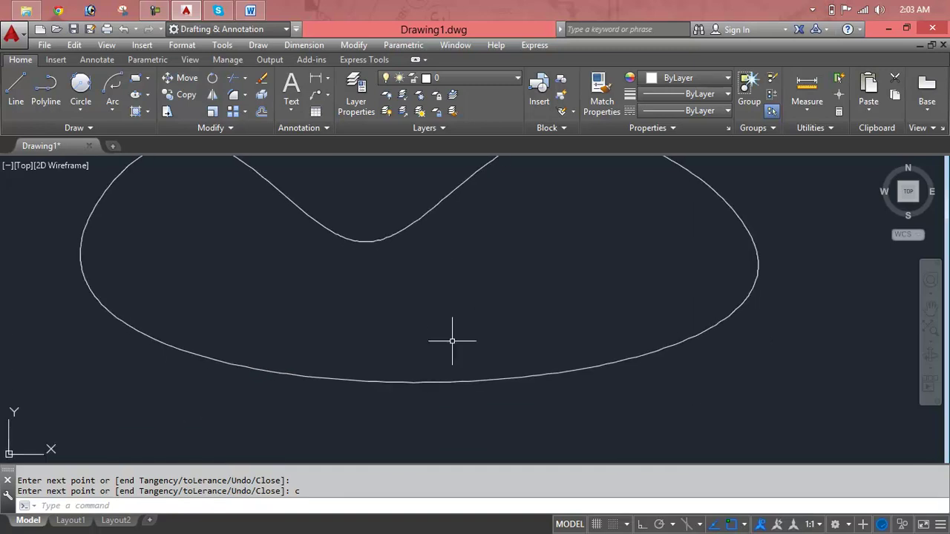
pyautogui.hotkey('ctrl', 'z')
pyautogui.hotkey('ctrl', 'z')
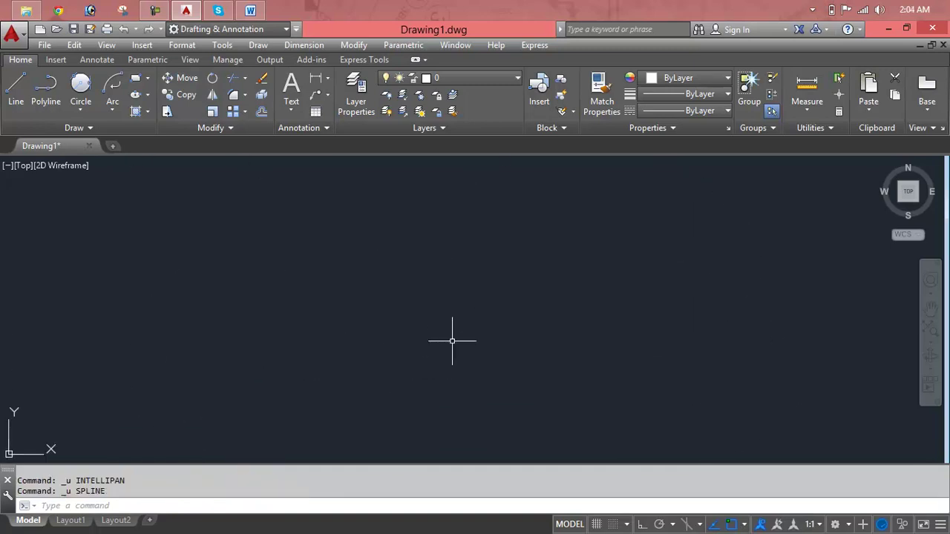
pyautogui.press('Escape')
pyautogui.press('Escape')
pyautogui.write('spl')
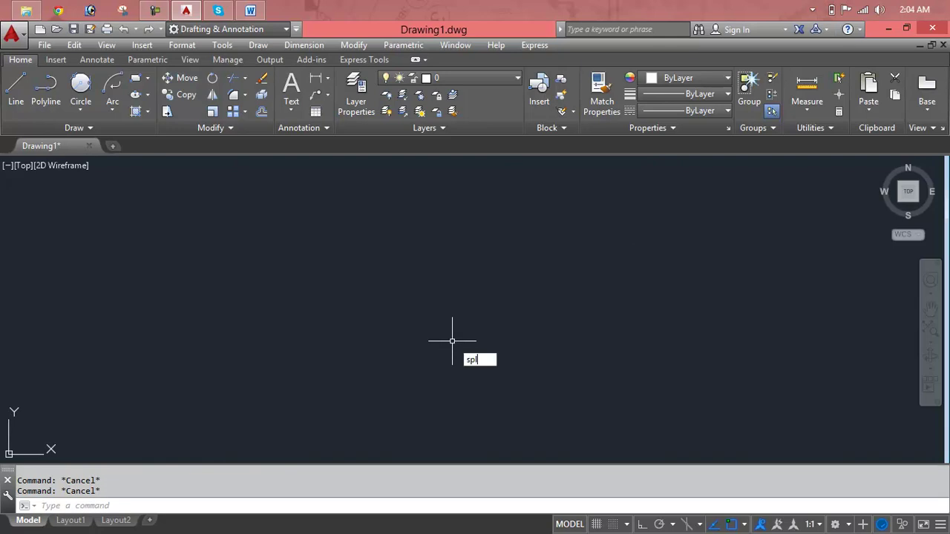
pyautogui.press('Return')
pyautogui.click(176, 302)
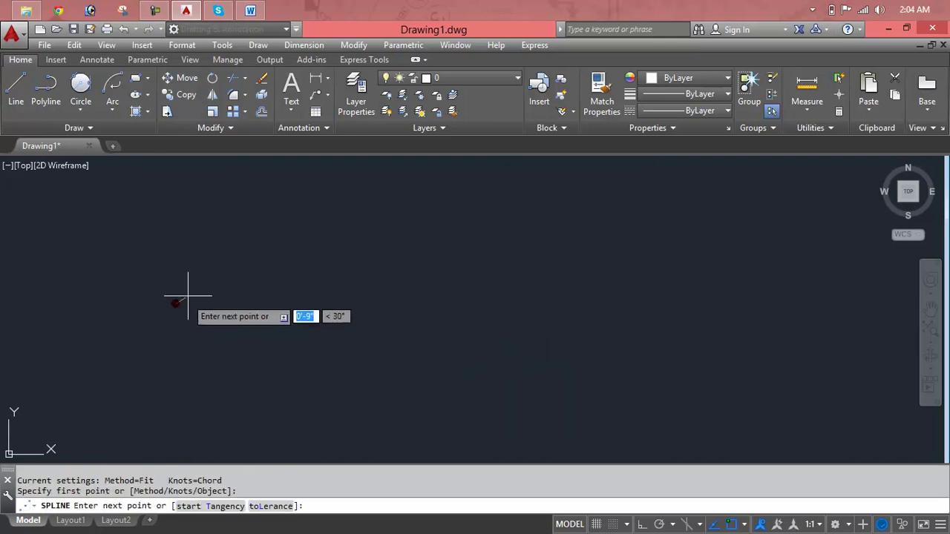
pyautogui.click(223, 269)
pyautogui.click(274, 312)
pyautogui.click(333, 264)
pyautogui.click(435, 242)
pyautogui.click(442, 332)
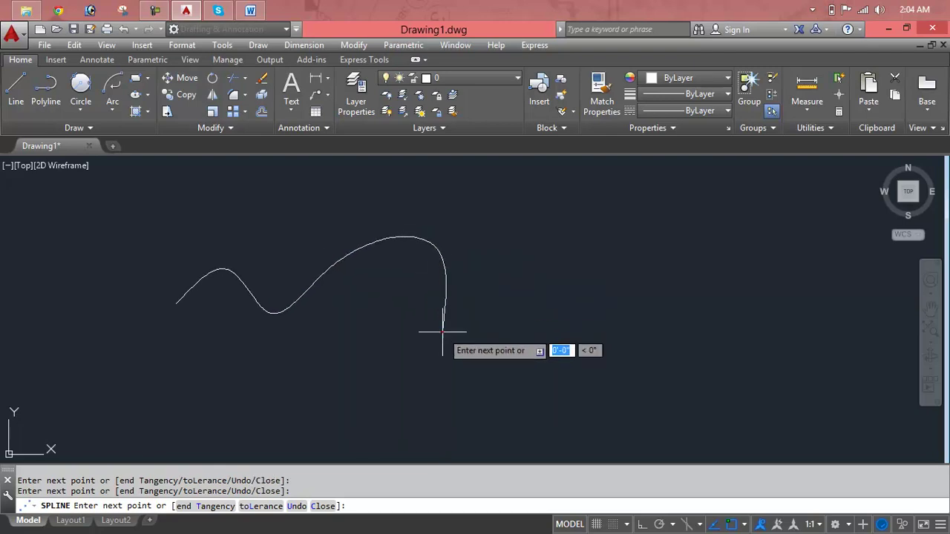
pyautogui.click(559, 246)
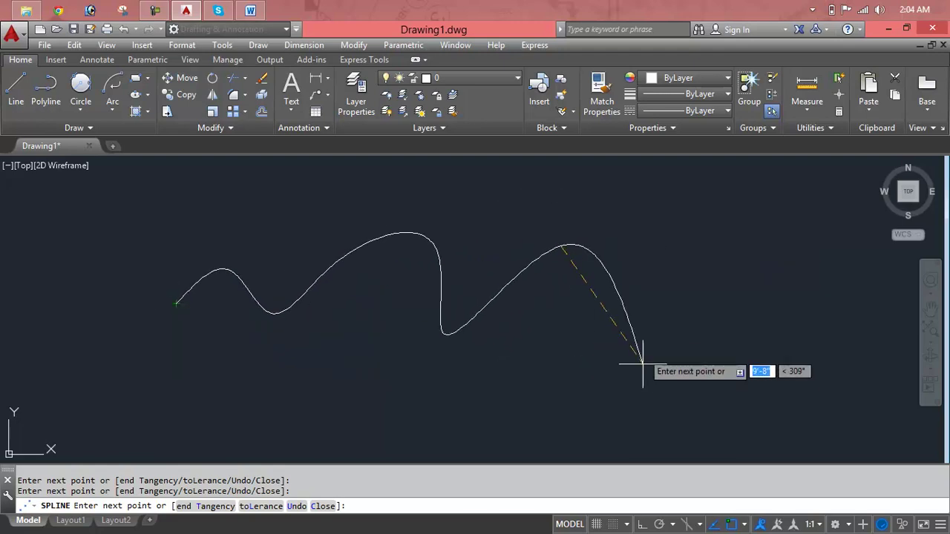
pyautogui.write('c')
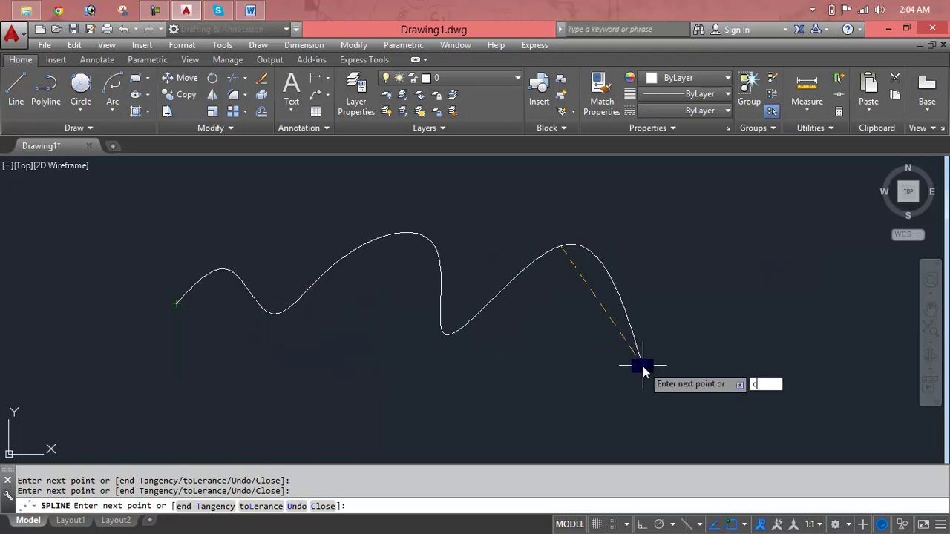
pyautogui.press('Return')
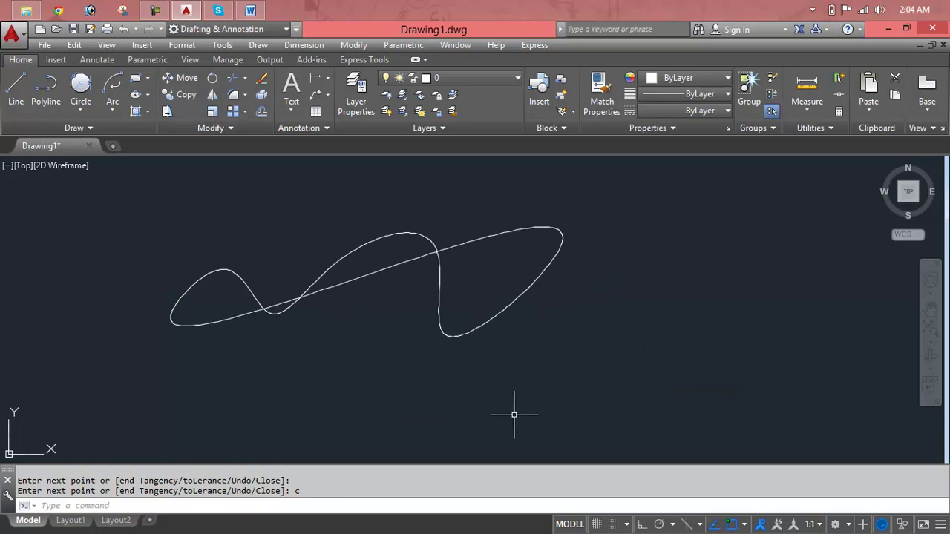
pyautogui.click(493, 319)
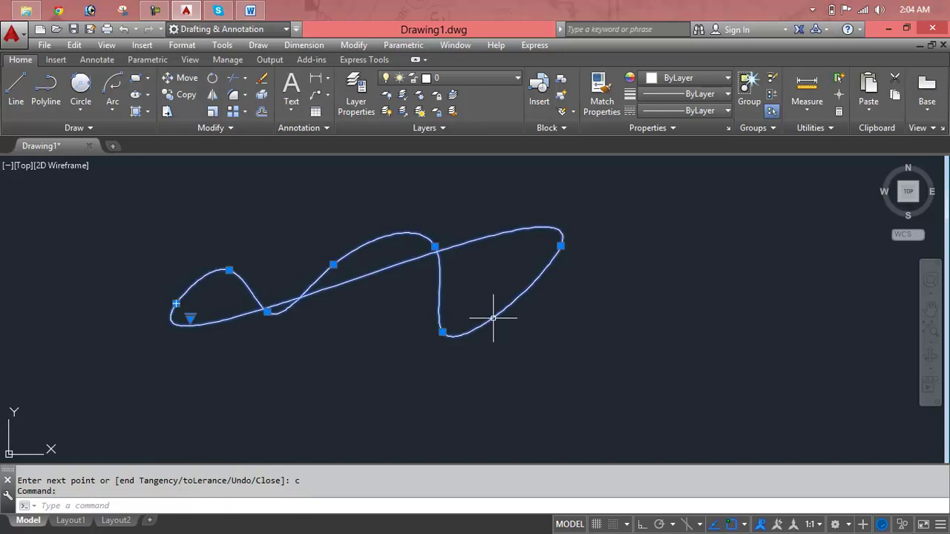
pyautogui.press('Delete')
pyautogui.press('Escape')
pyautogui.press('Escape')
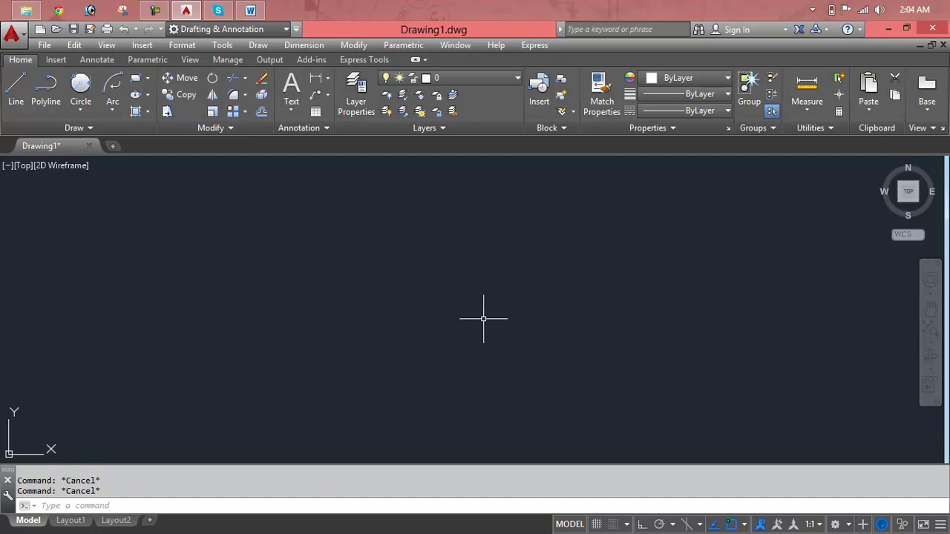
# Step: Draw a fit-point spline over two peaks, out to the right and back to its start point
pyautogui.write('SP')
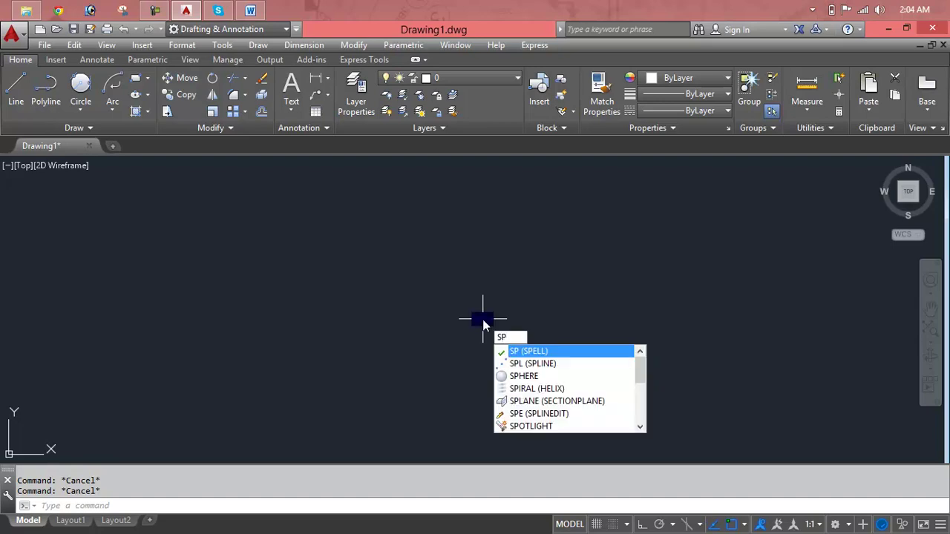
pyautogui.write('L')
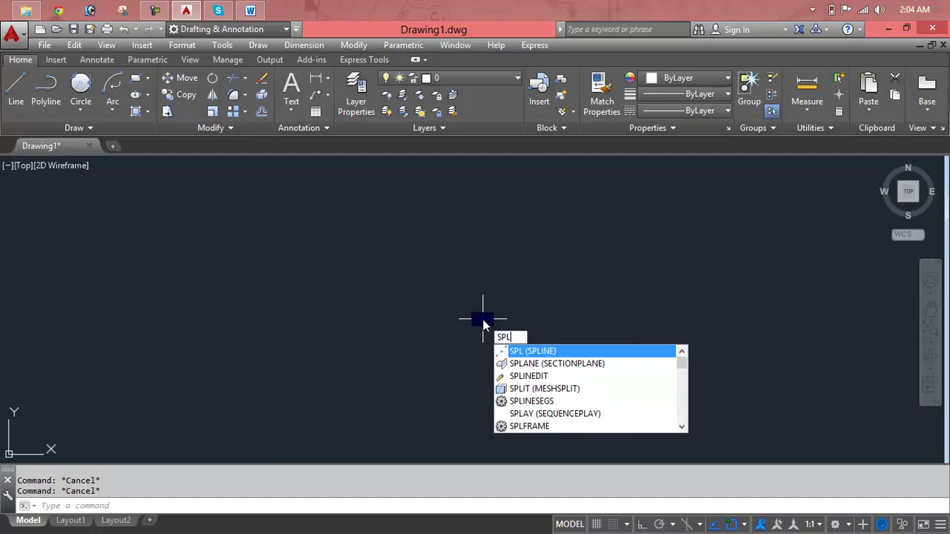
pyautogui.press('Return')
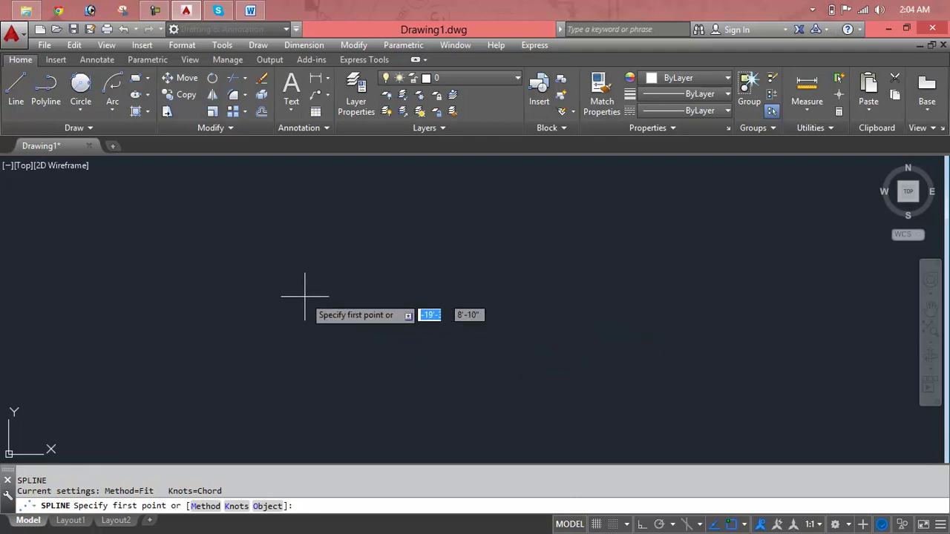
pyautogui.click(146, 301)
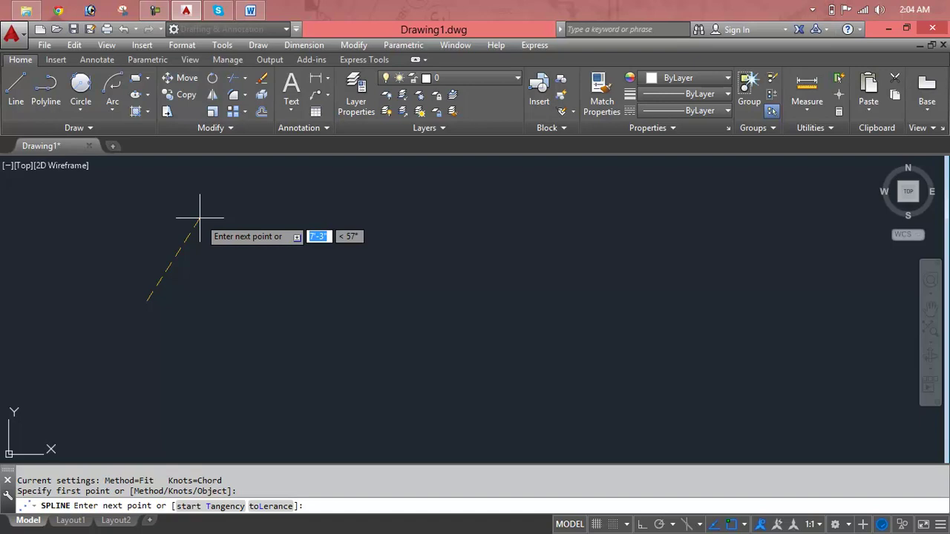
pyautogui.click(200, 217)
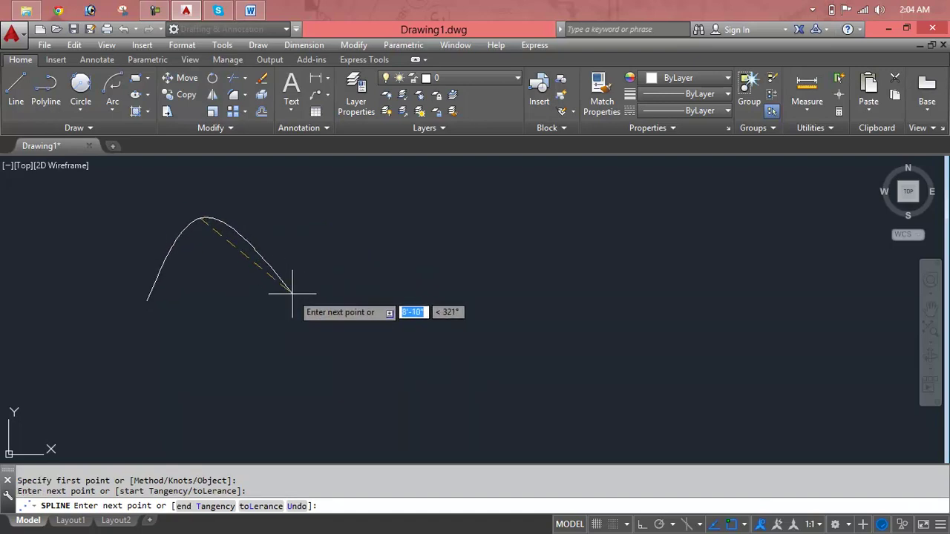
pyautogui.click(310, 313)
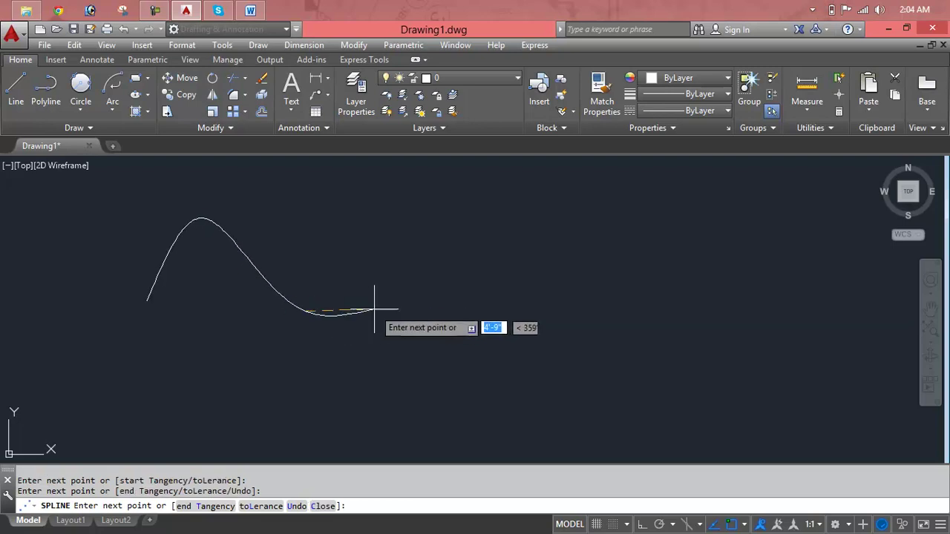
pyautogui.click(422, 235)
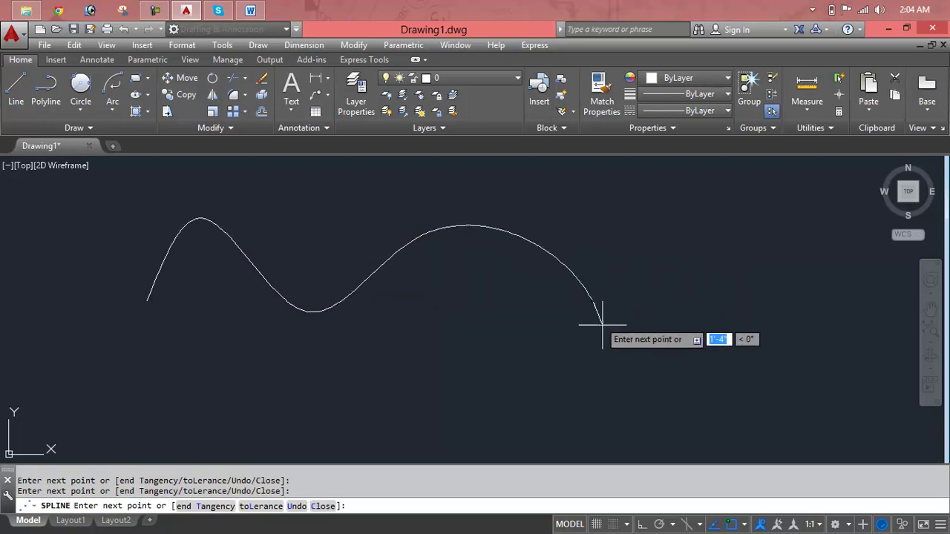
pyautogui.click(668, 393)
pyautogui.click(845, 237)
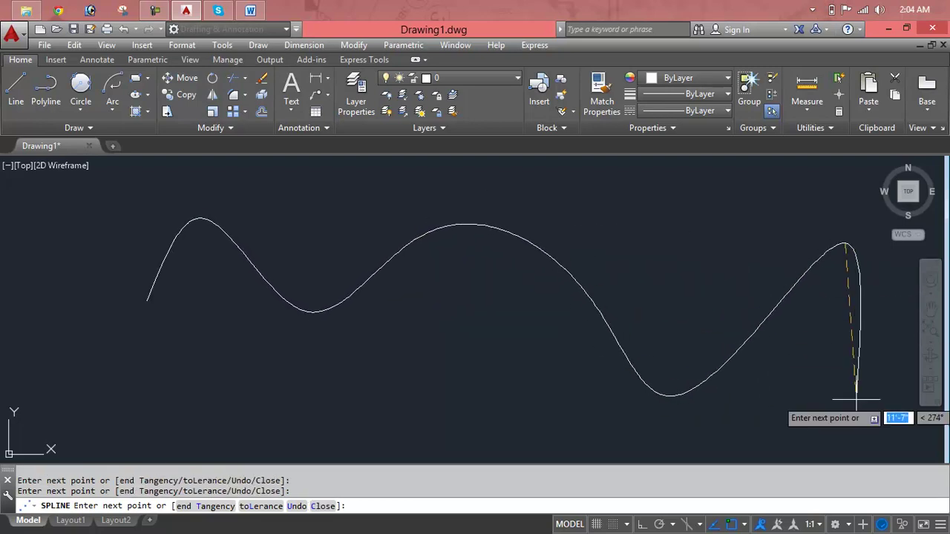
pyautogui.click(454, 361)
pyautogui.click(147, 301)
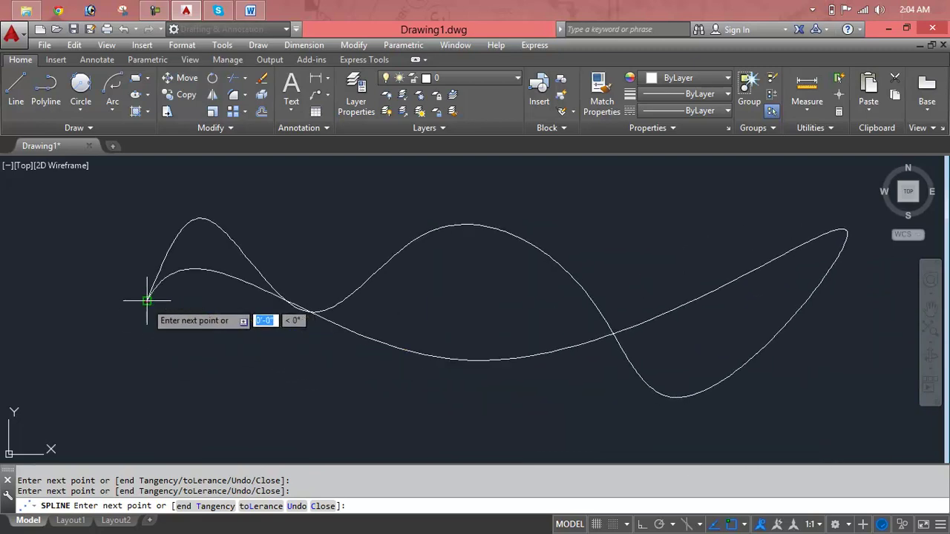
pyautogui.press('Return')
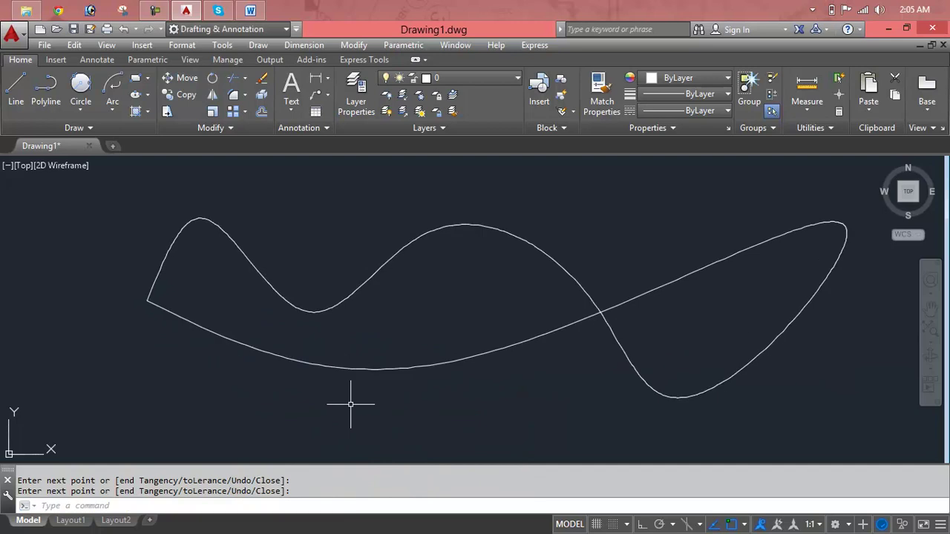
# Step: Cancel an accidental second spline and select the closed spline
pyautogui.press('Return')
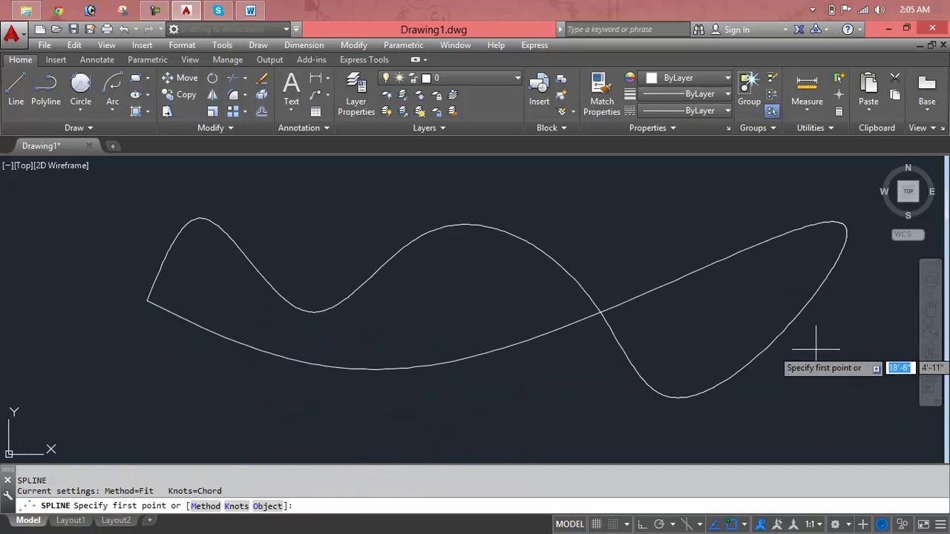
pyautogui.click(816, 349)
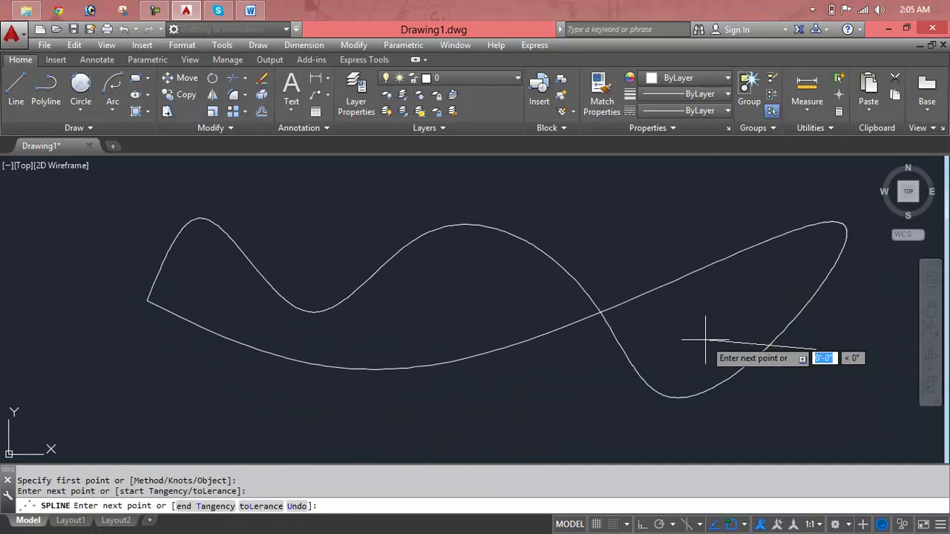
pyautogui.press('Escape')
pyautogui.press('Escape')
pyautogui.press('Escape')
pyautogui.click(671, 282)
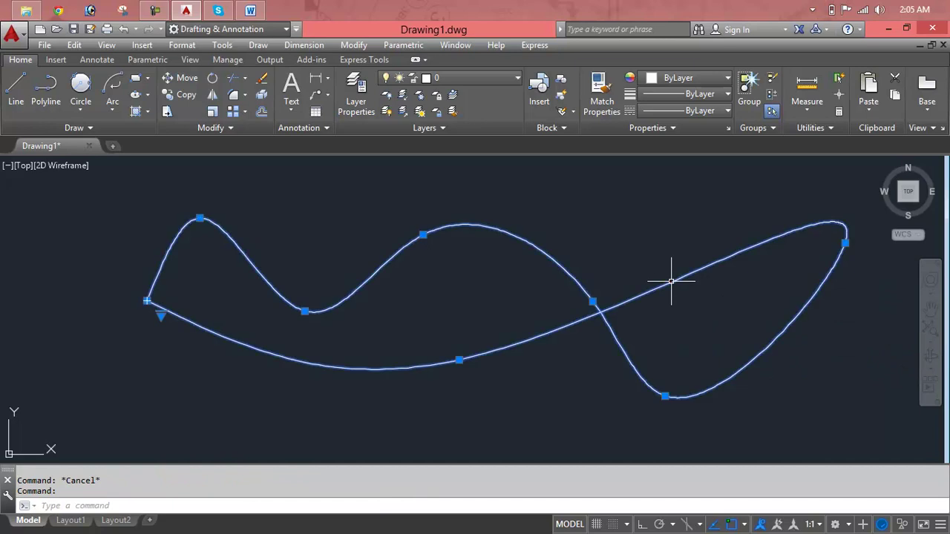
# Step: Erase the old spline and draw a new fit spline over two peaks to the lower right
pyautogui.press('Delete')
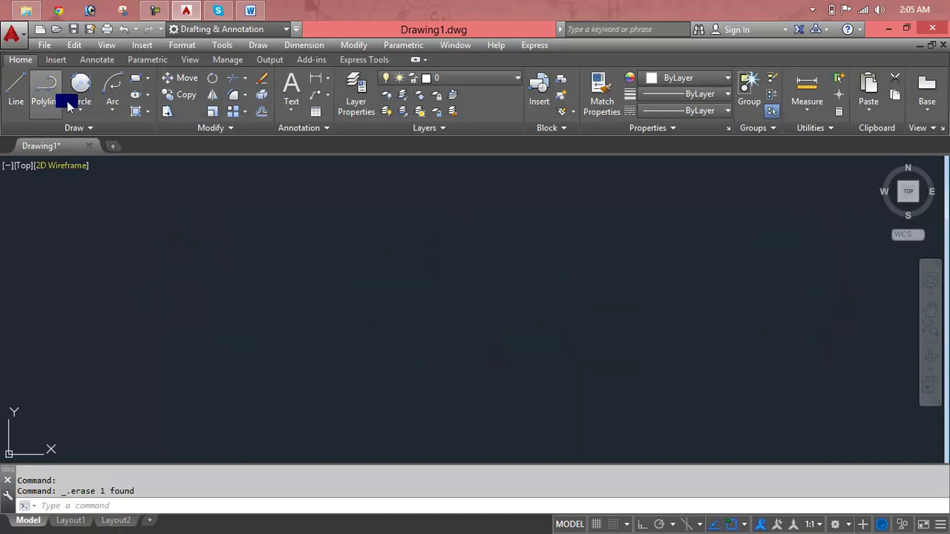
pyautogui.click(107, 129)
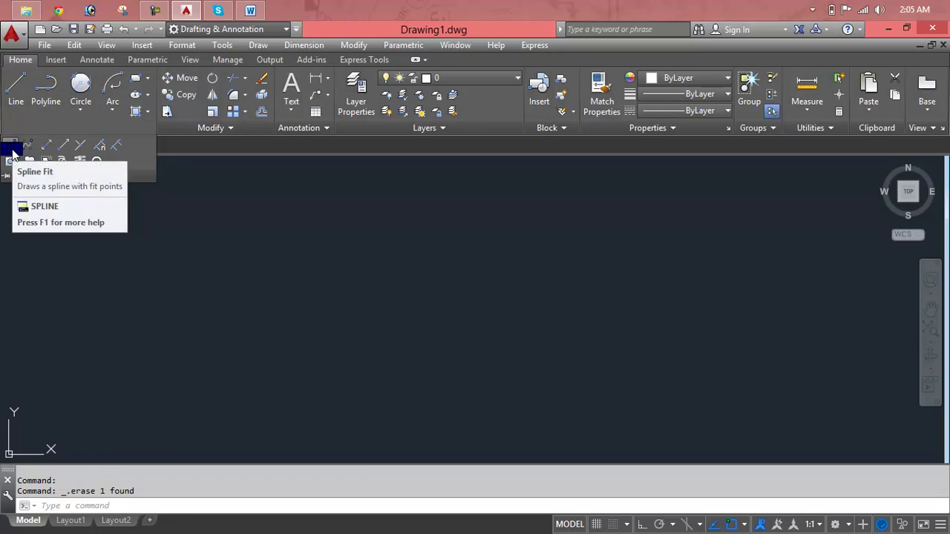
pyautogui.click(12, 154)
pyautogui.click(127, 343)
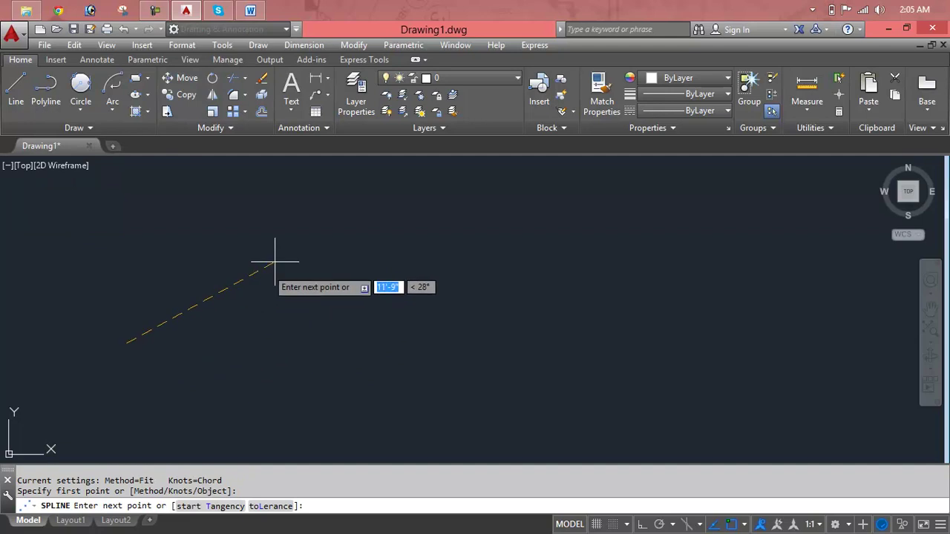
pyautogui.click(312, 222)
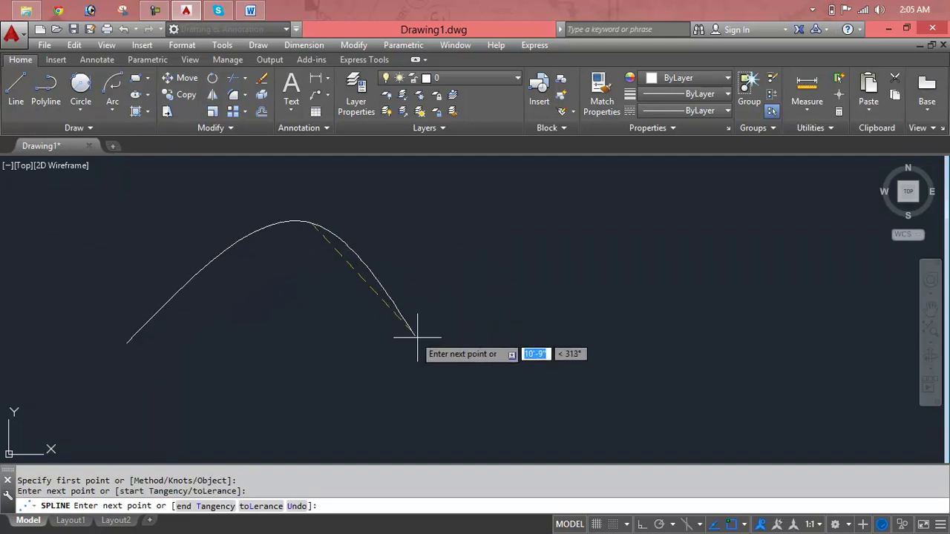
pyautogui.click(457, 372)
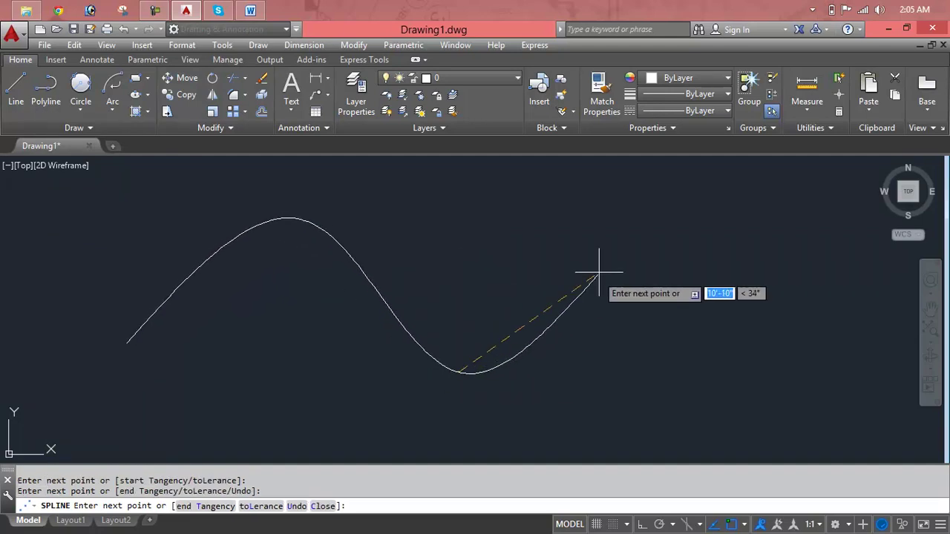
pyautogui.click(613, 215)
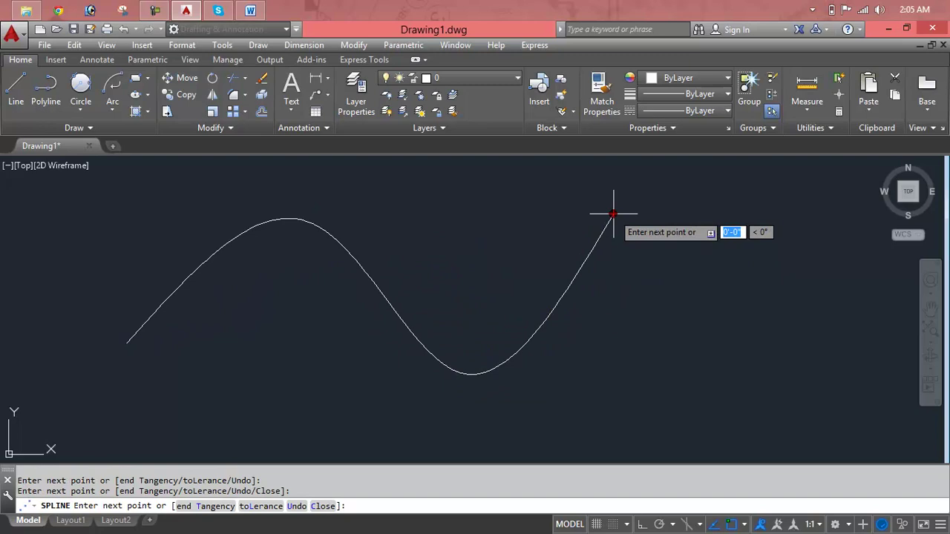
pyautogui.click(791, 447)
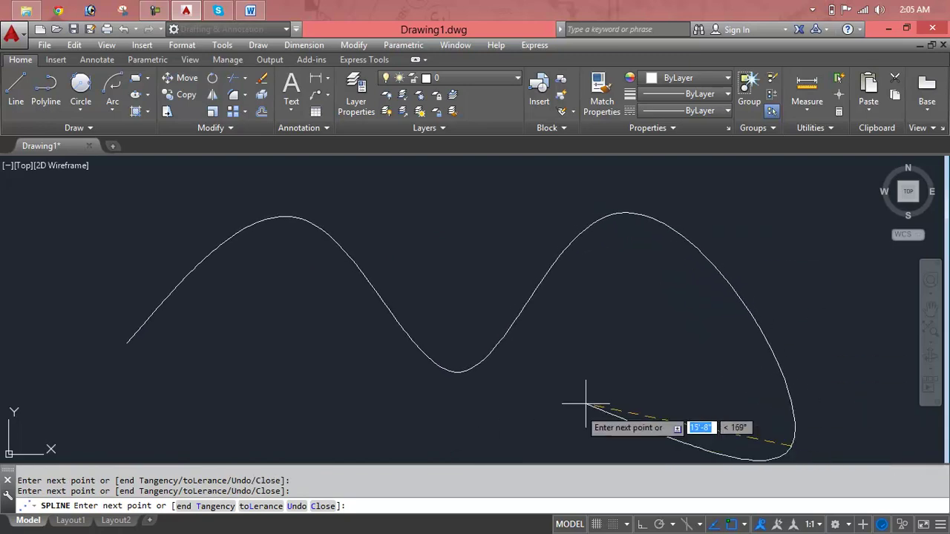
# Step: Bring the spline back leftward through lower dips and close it at its start point
pyautogui.click(640, 324)
pyautogui.click(541, 441)
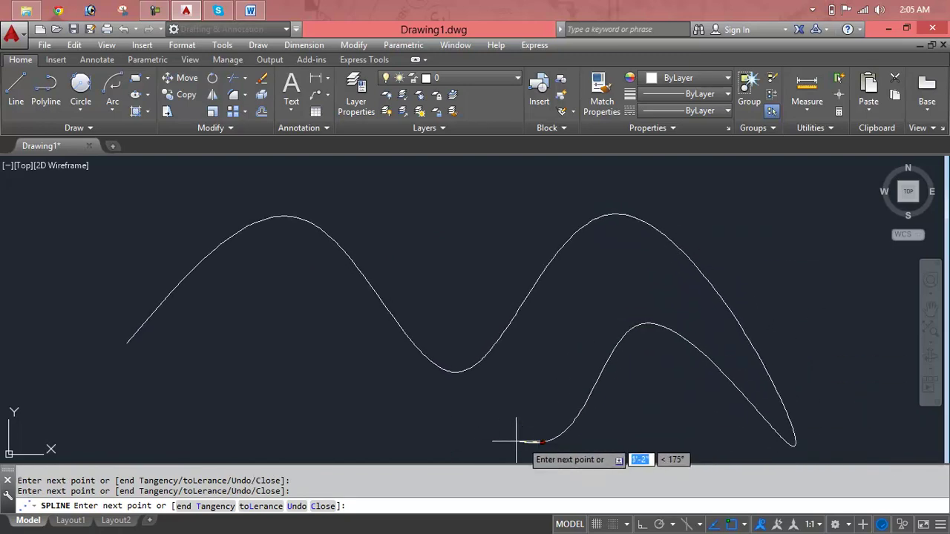
pyautogui.click(328, 319)
pyautogui.click(189, 404)
pyautogui.click(170, 339)
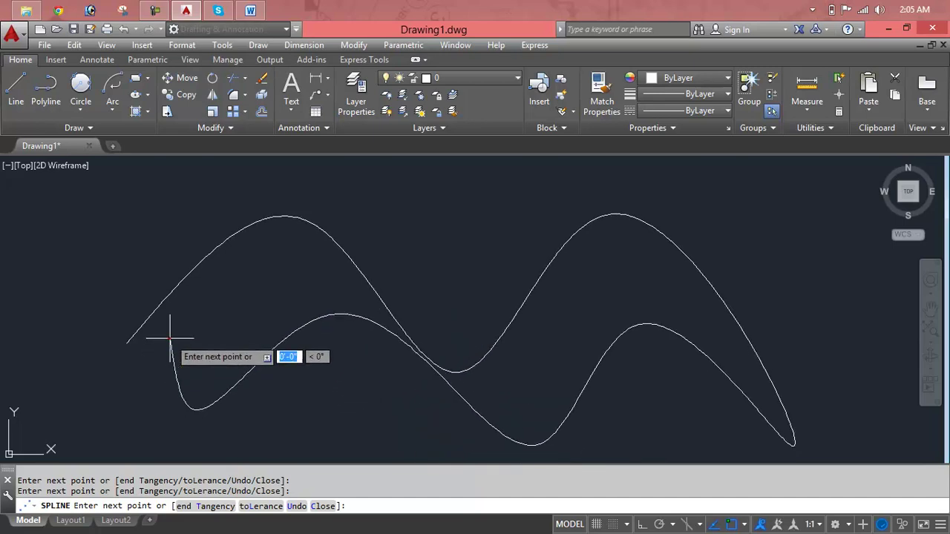
pyautogui.click(127, 343)
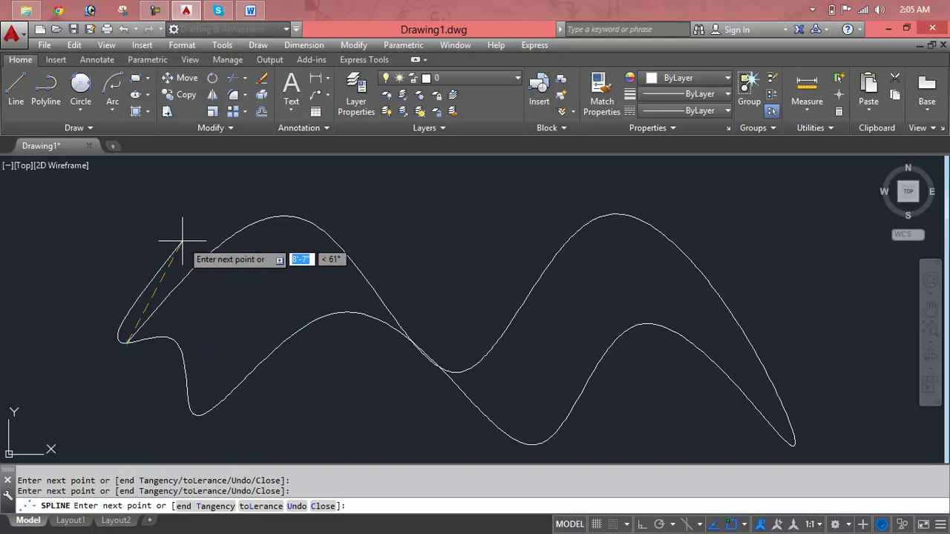
pyautogui.press('Return')
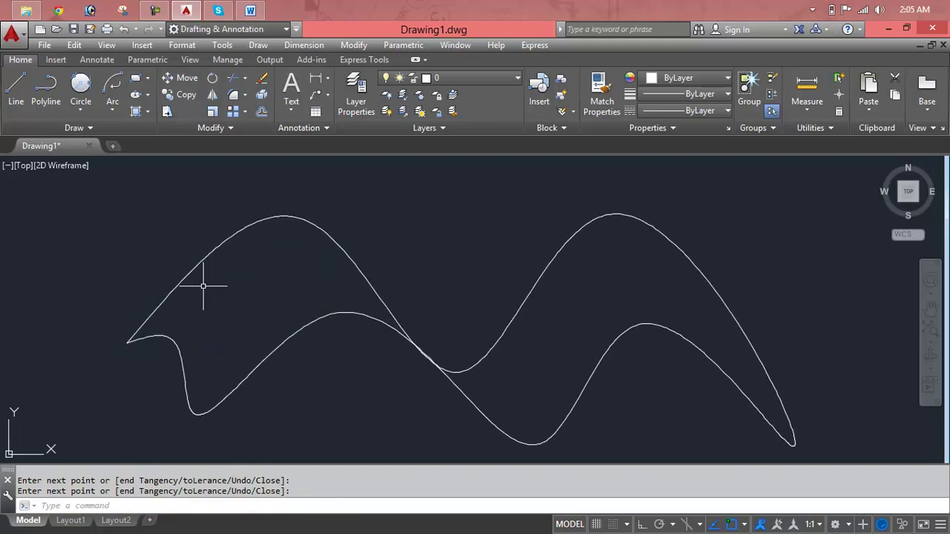
# Step: Crossing-select the spline and delete it
pyautogui.click(416, 252)
pyautogui.click(630, 438)
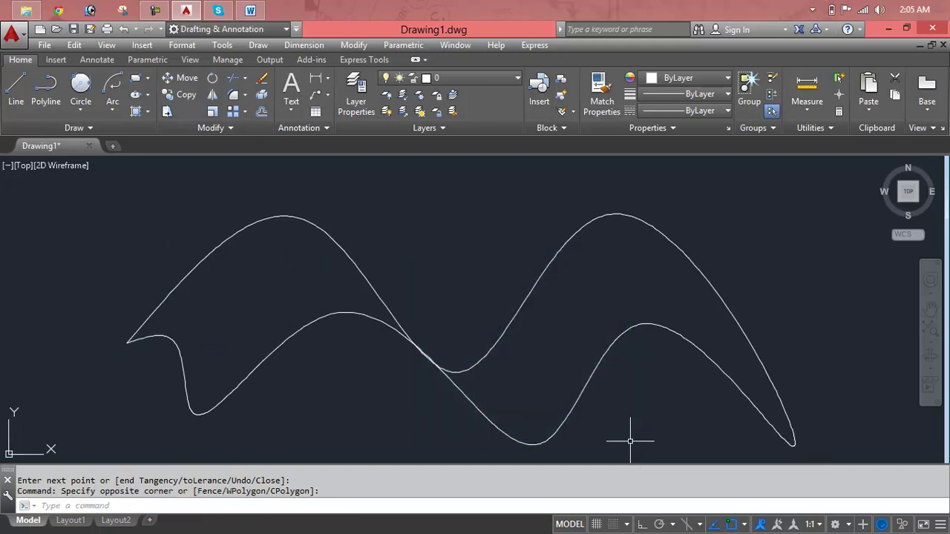
pyautogui.click(632, 434)
pyautogui.click(601, 386)
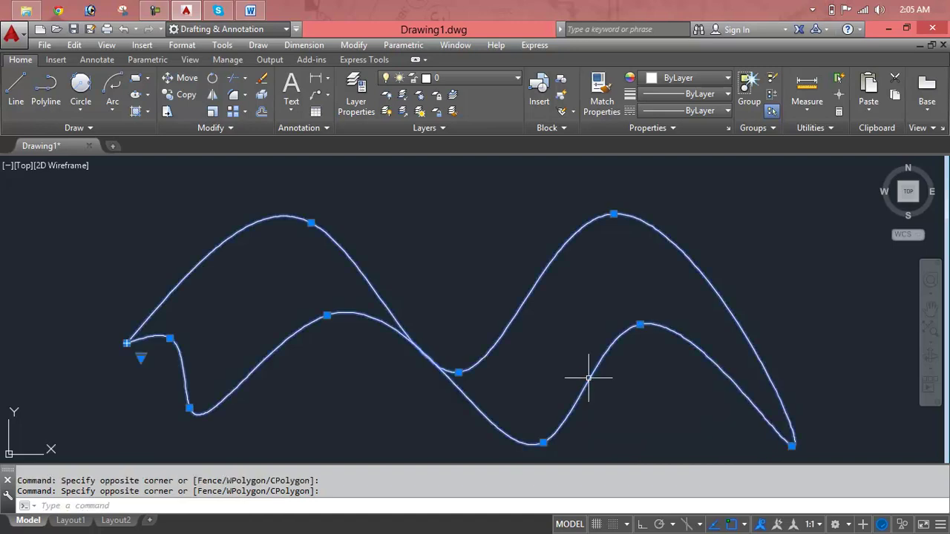
pyautogui.press('Delete')
# Step: Draw a closed Spline CV over six zigzag control vertices
pyautogui.click(100, 126)
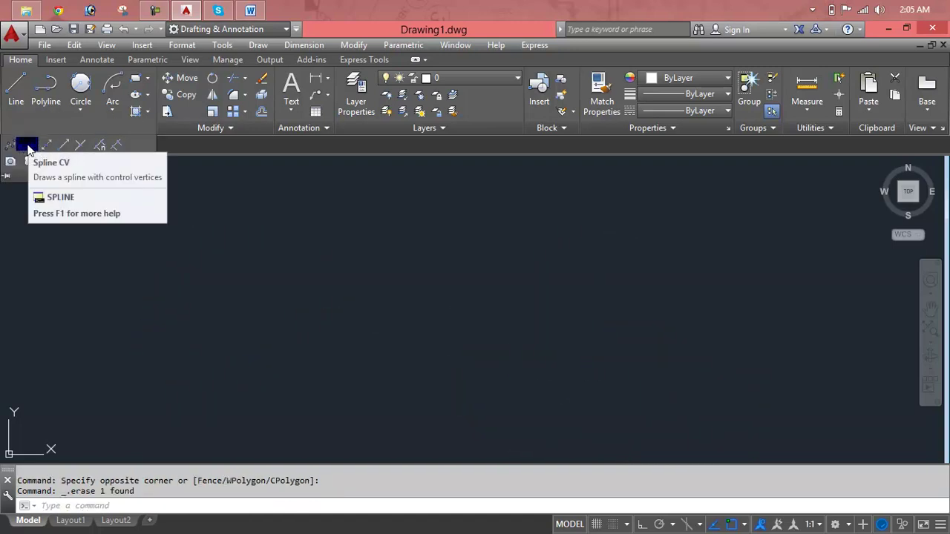
pyautogui.click(27, 149)
pyautogui.click(138, 328)
pyautogui.click(321, 223)
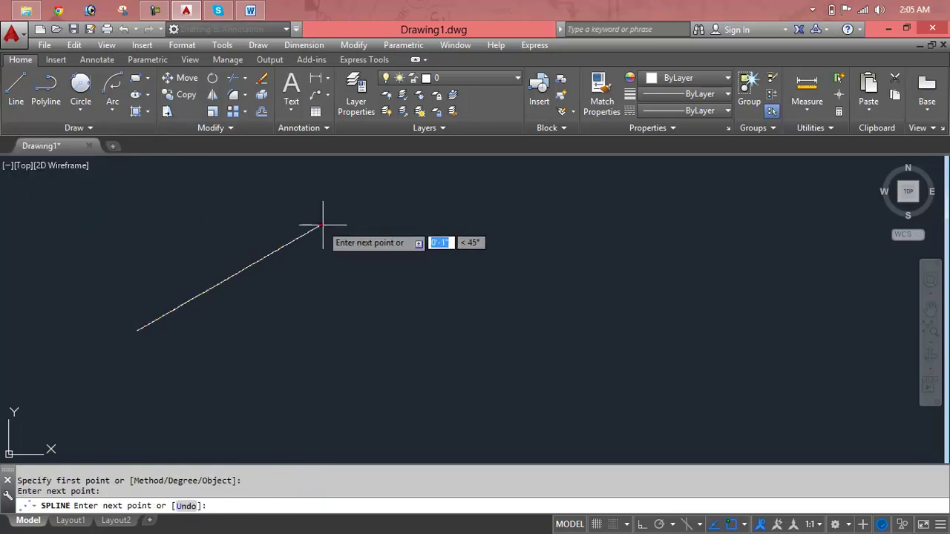
pyautogui.click(453, 370)
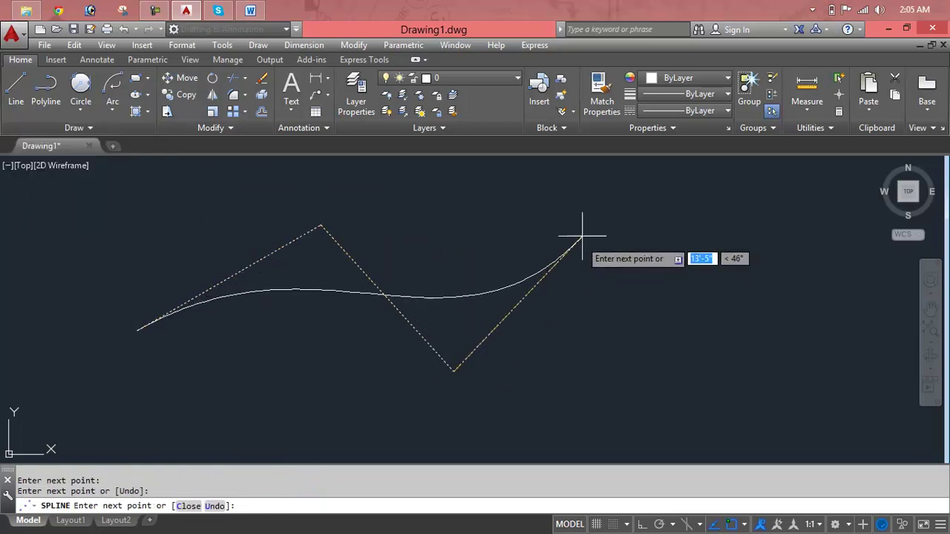
pyautogui.click(591, 211)
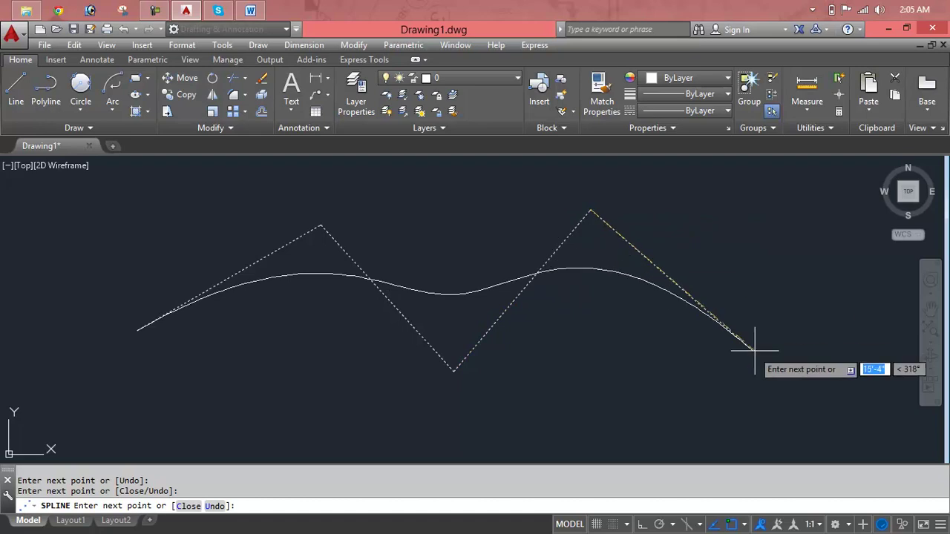
pyautogui.click(762, 387)
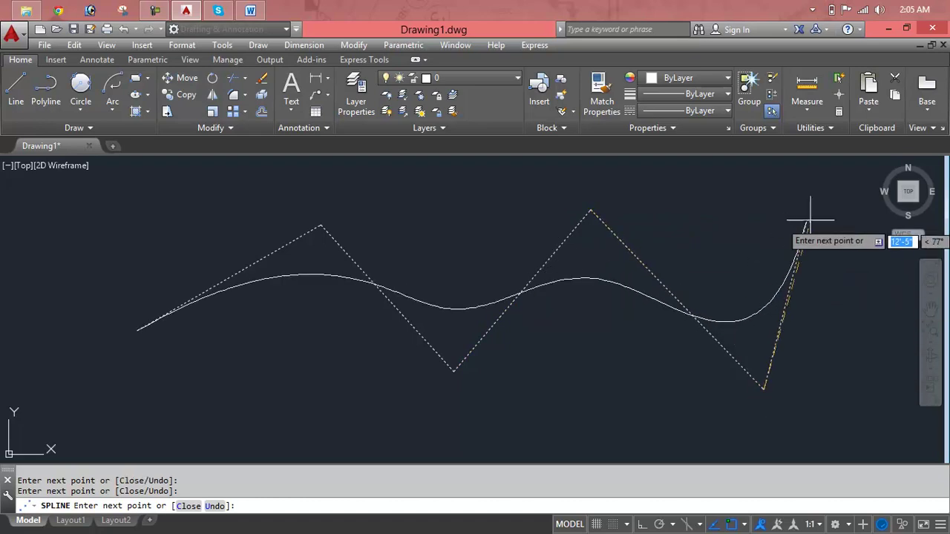
pyautogui.click(830, 193)
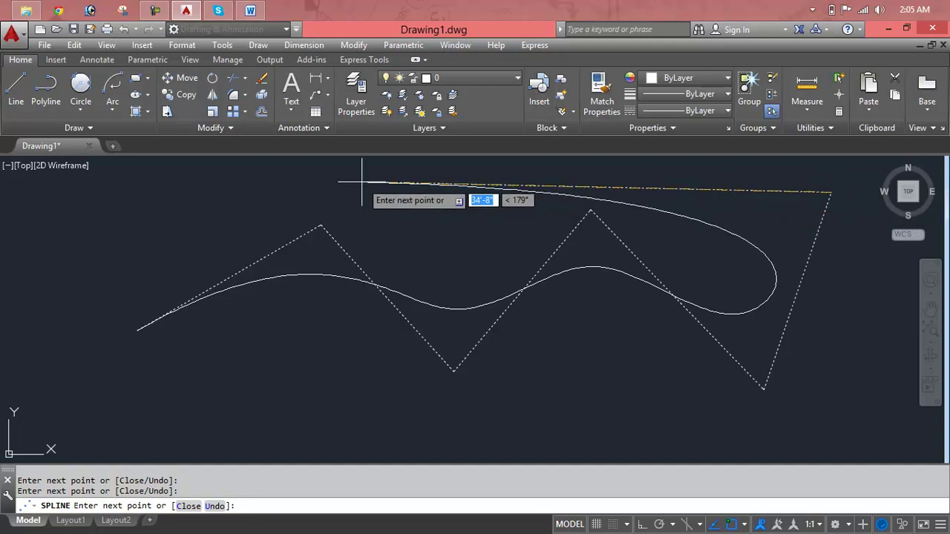
pyautogui.write('c')
pyautogui.press('Return')
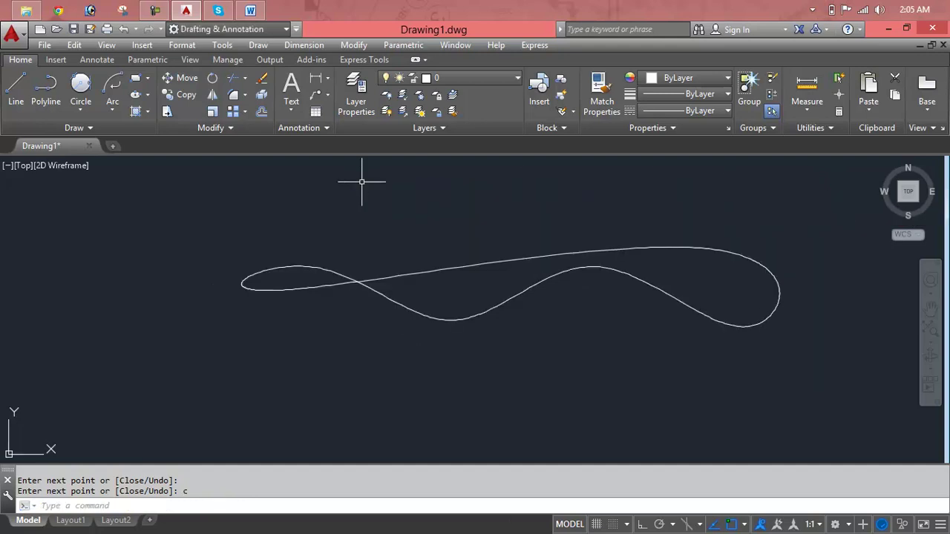
# Step: Select the control-vertex spline and delete it
pyautogui.click(435, 192)
pyautogui.click(553, 339)
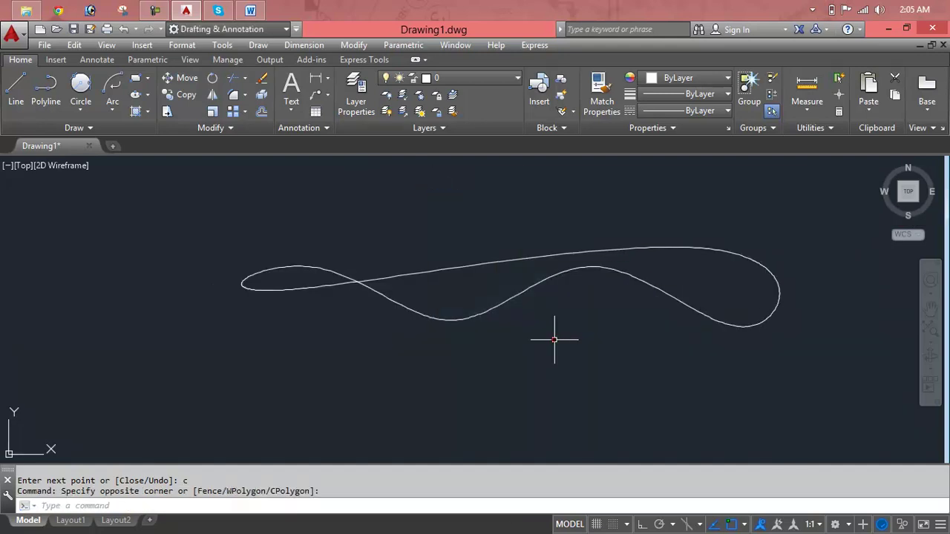
pyautogui.click(523, 292)
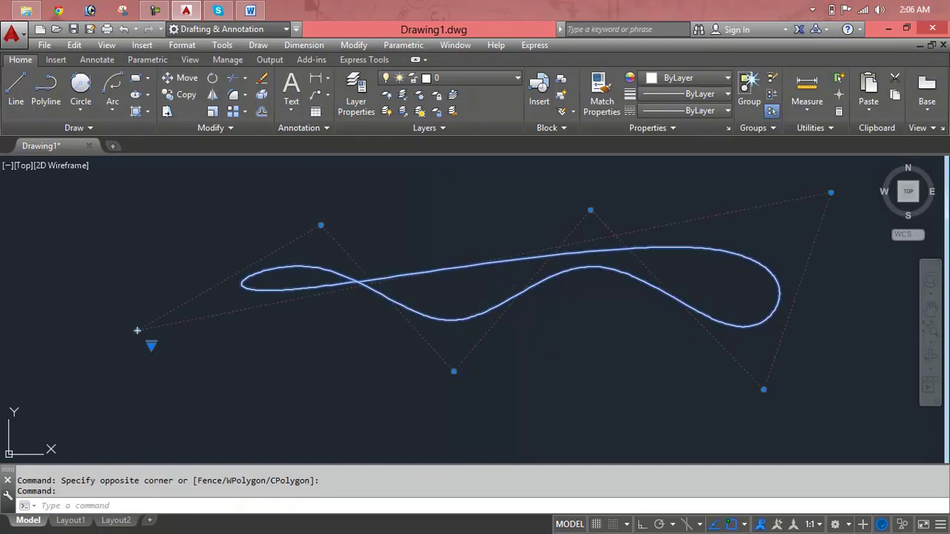
pyautogui.press('Delete')
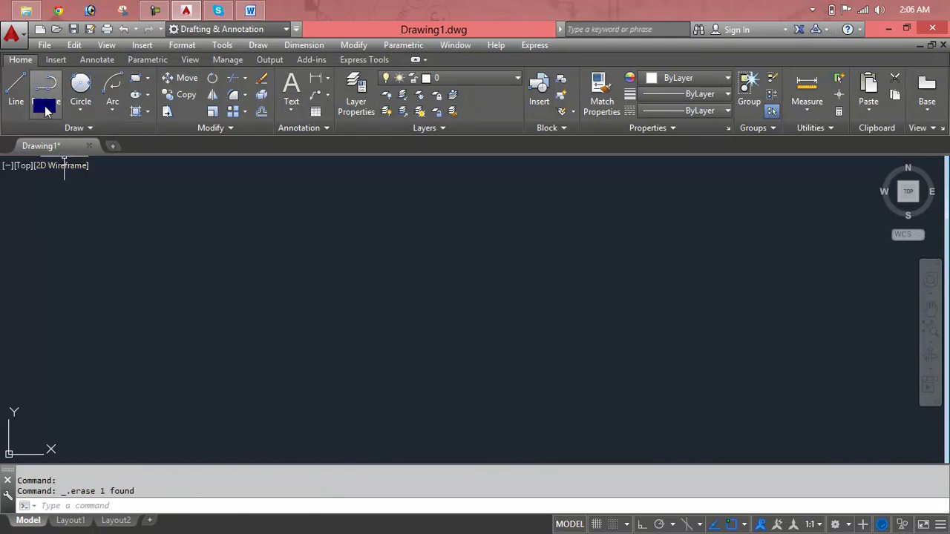
# Step: Draw a polyline with two straight zigzag segments
pyautogui.click(45, 110)
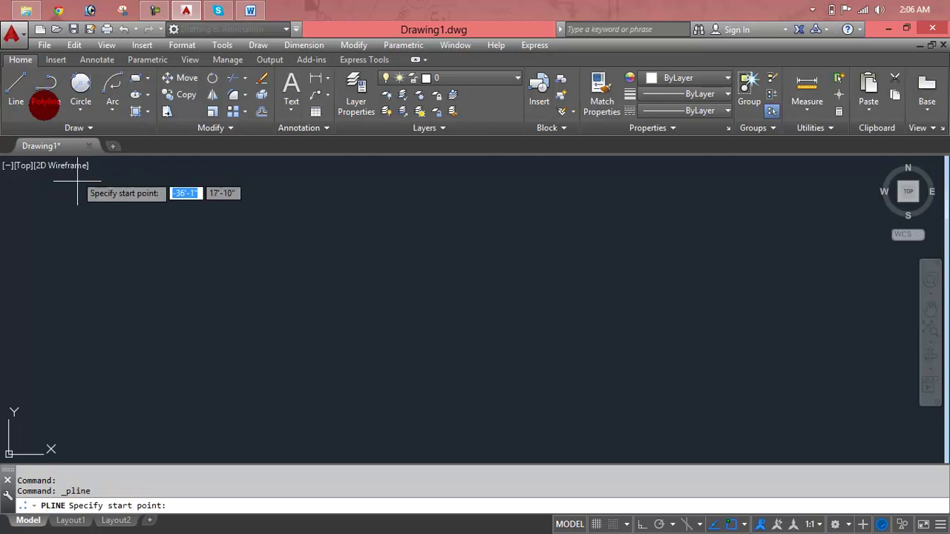
pyautogui.click(88, 353)
pyautogui.click(184, 240)
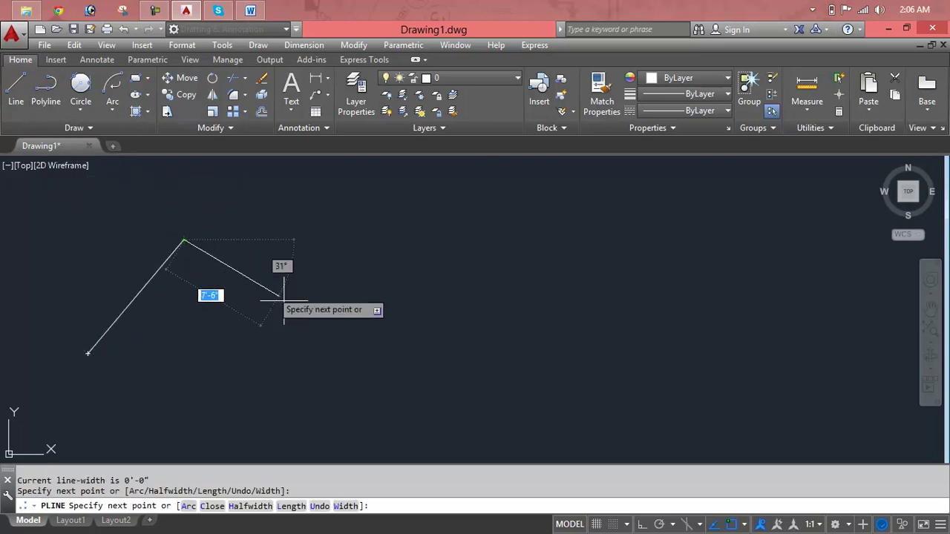
pyautogui.click(316, 361)
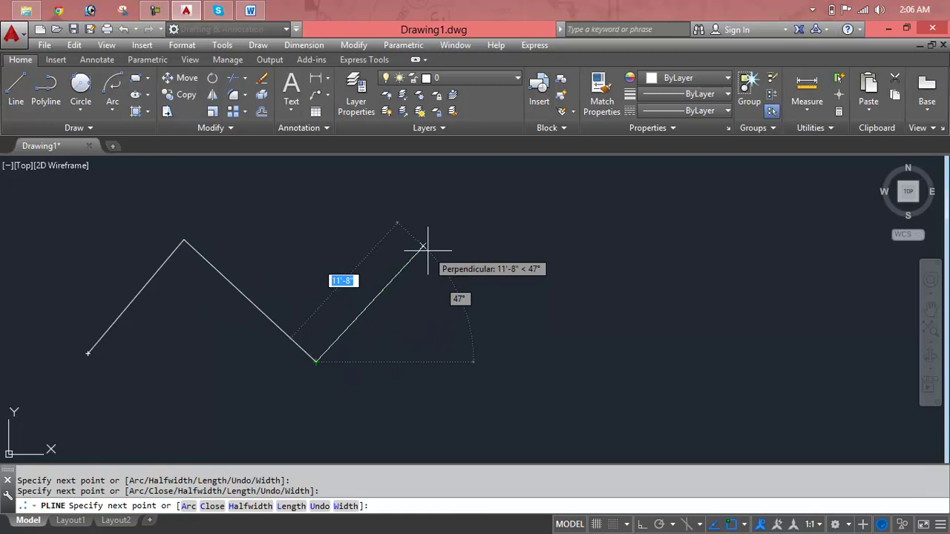
# Step: Continue the polyline with three arc segments forming a hook, end it, and select it
pyautogui.write('a')
pyautogui.press('Return')
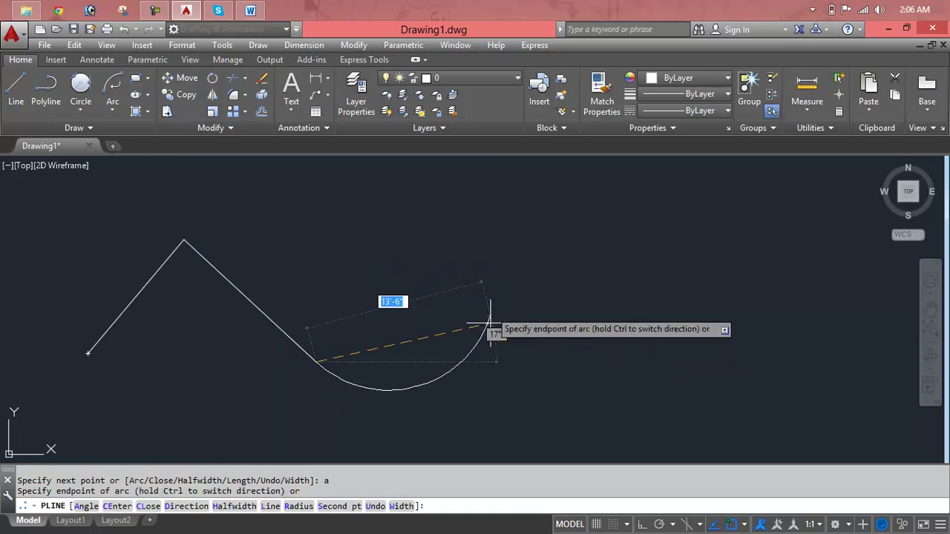
pyautogui.click(482, 409)
pyautogui.click(496, 254)
pyautogui.click(541, 189)
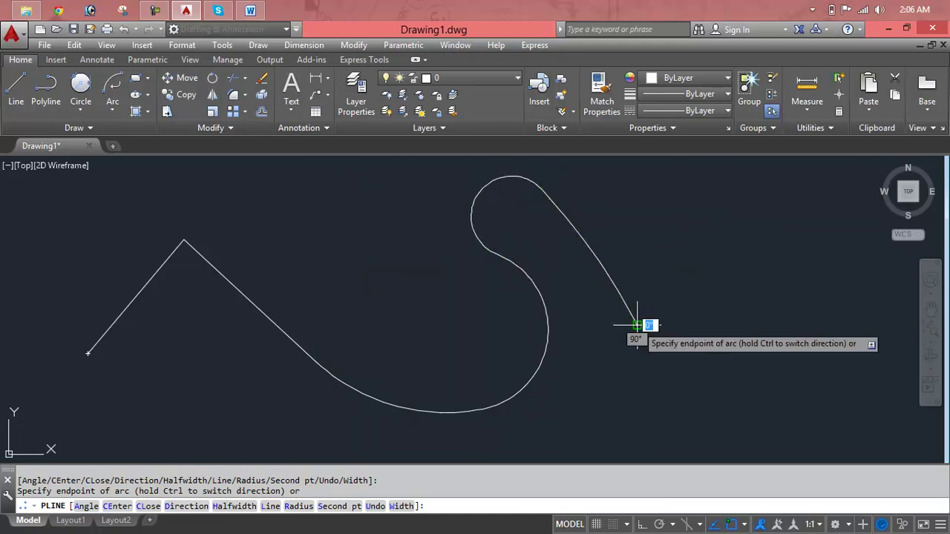
pyautogui.write('c')
pyautogui.press('Return')
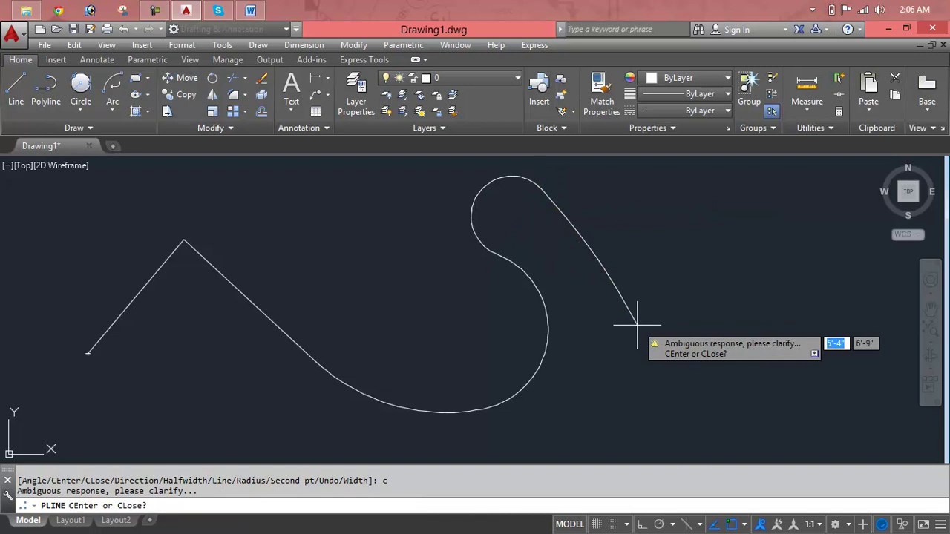
pyautogui.press('Escape')
pyautogui.press('Escape')
pyautogui.click(629, 312)
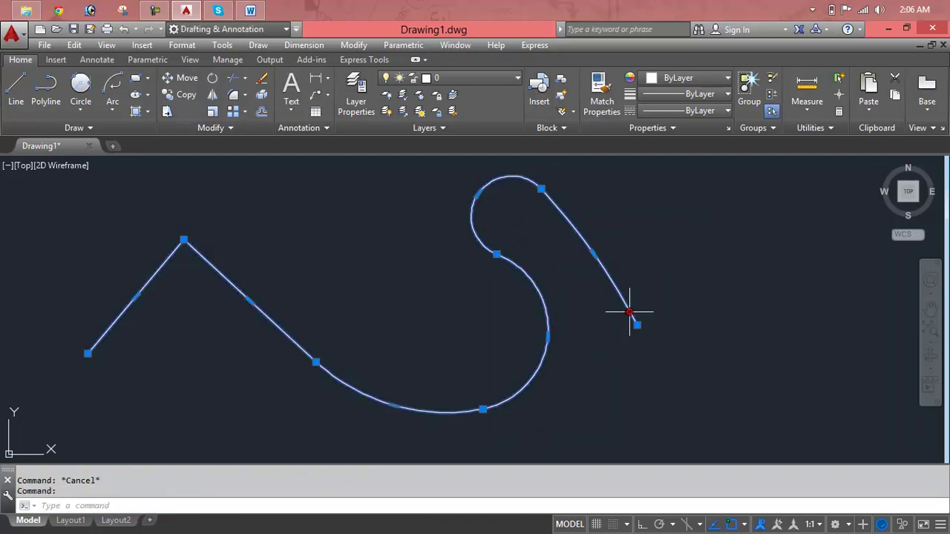
# Step: Delete the selected polyline and collapse the expanded Draw panel
pyautogui.press('Delete')
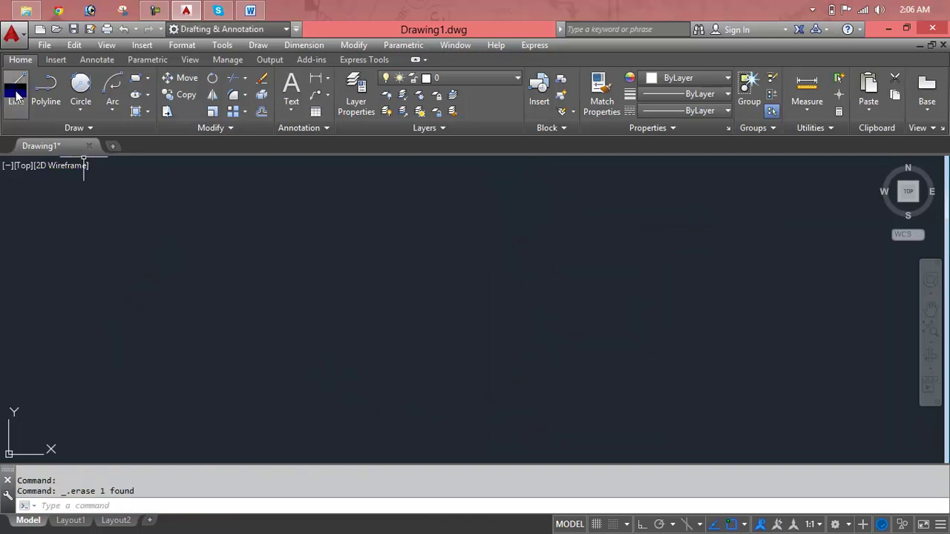
pyautogui.click(70, 128)
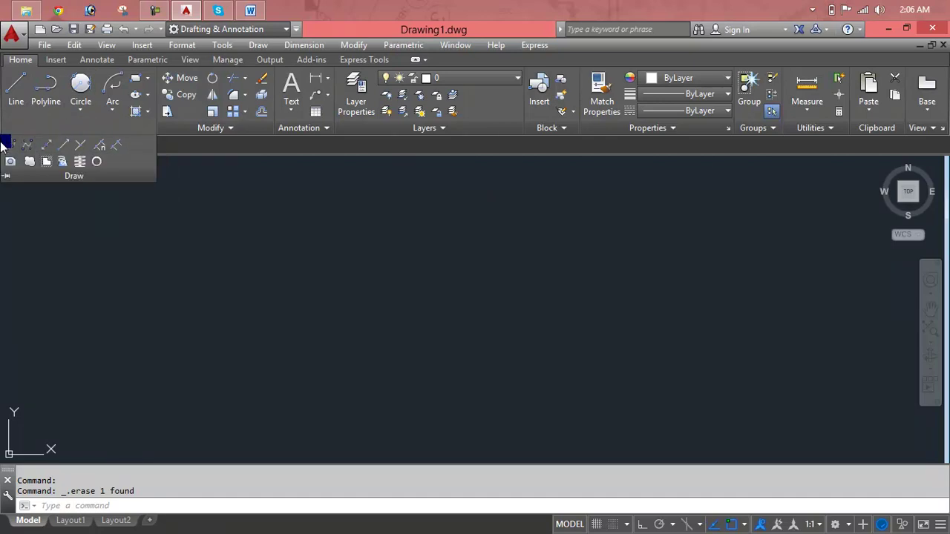
pyautogui.press('Escape')
pyautogui.press('Escape')
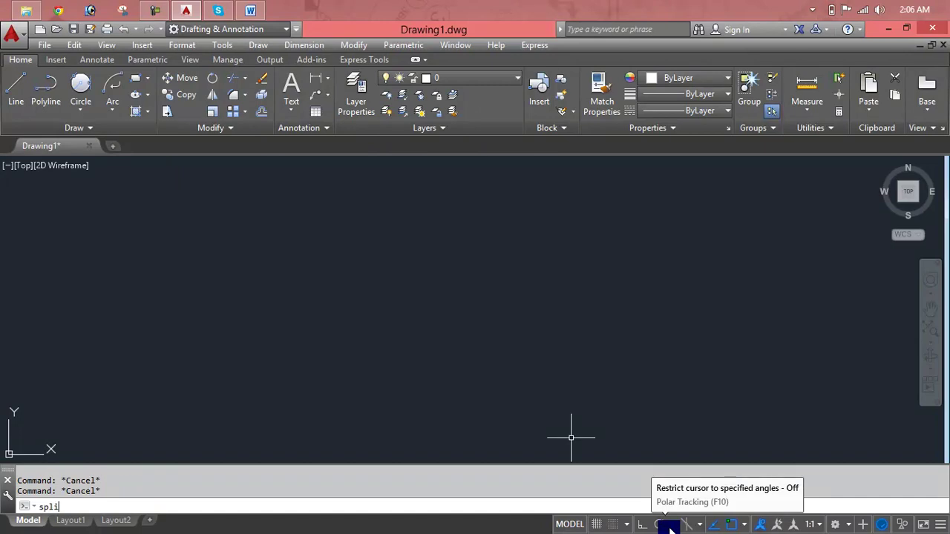
# Step: Start SPLINE with S and place the first three control vertices at the left
pyautogui.click(407, 263)
pyautogui.write('spl')
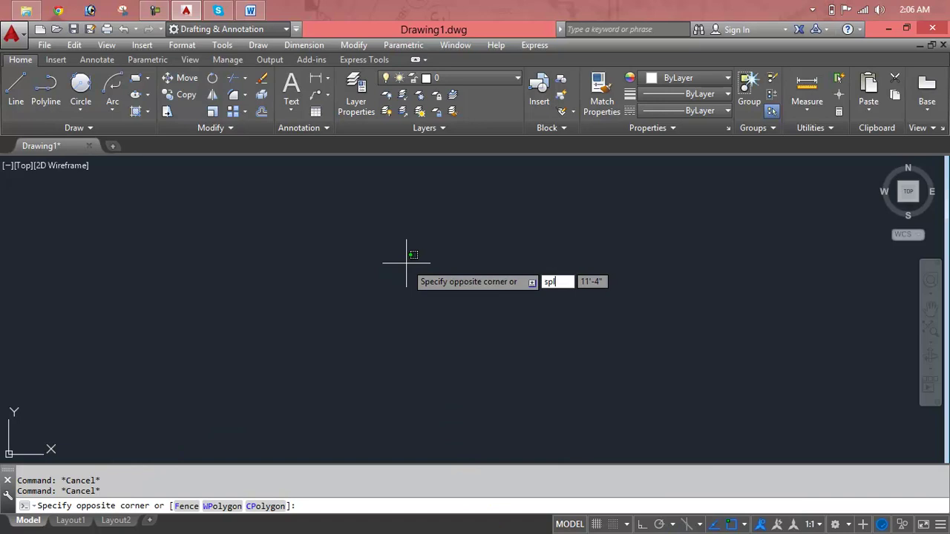
pyautogui.press('Return')
pyautogui.press('Escape')
pyautogui.press('Escape')
pyautogui.write('spl')
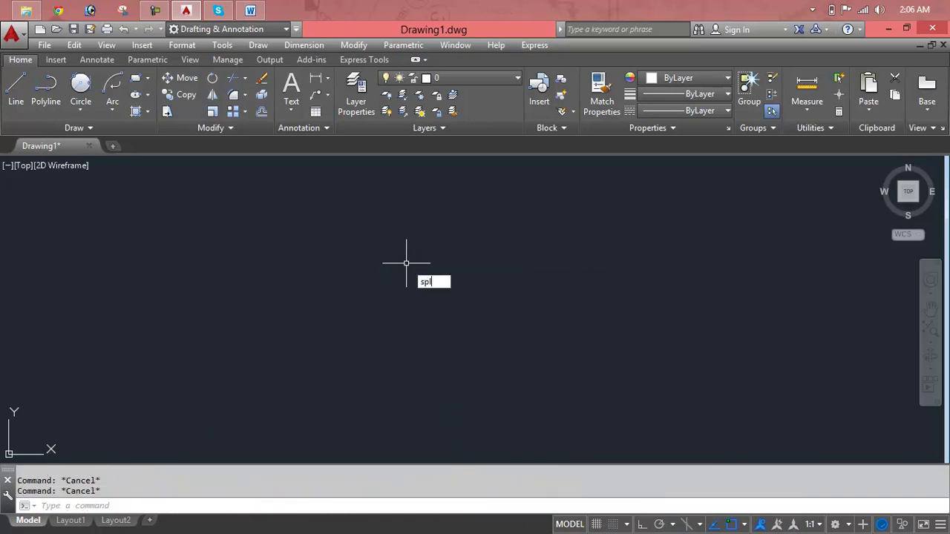
pyautogui.press('Return')
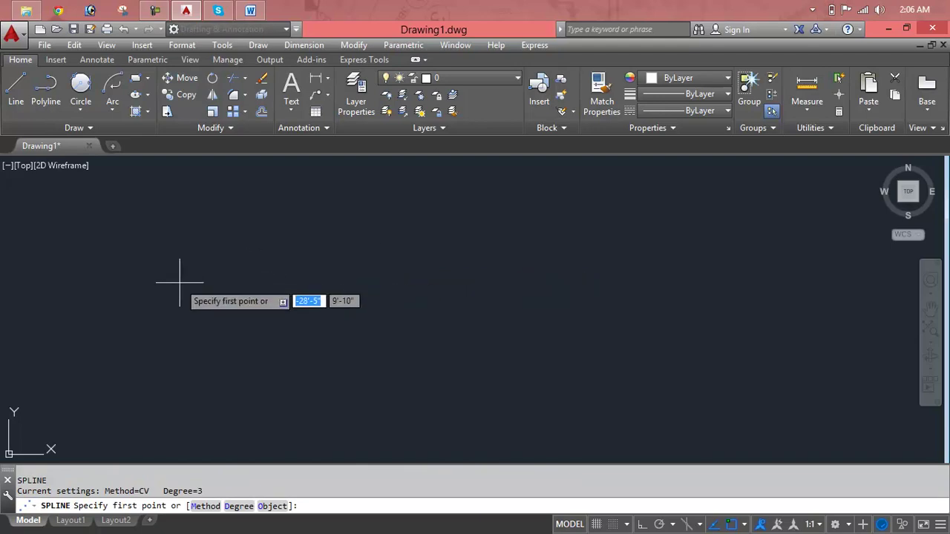
pyautogui.click(179, 282)
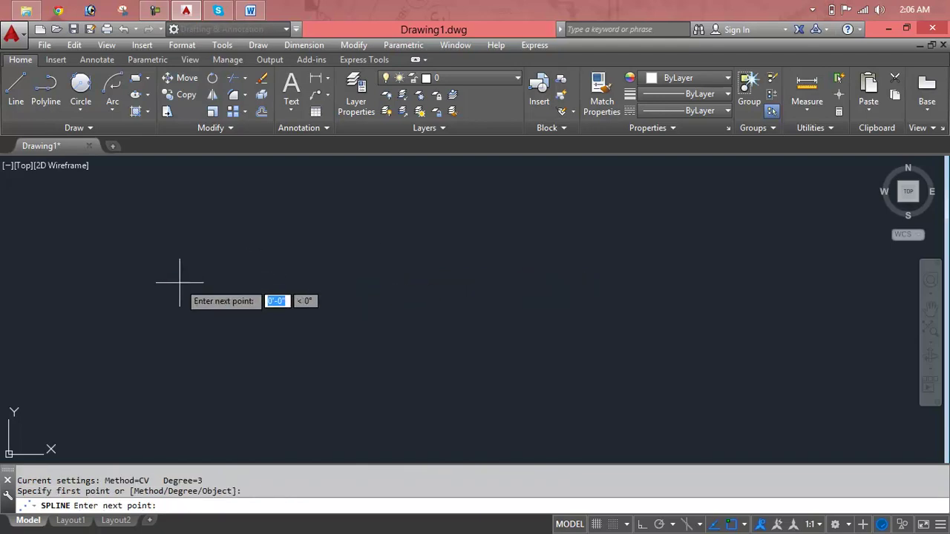
pyautogui.click(281, 205)
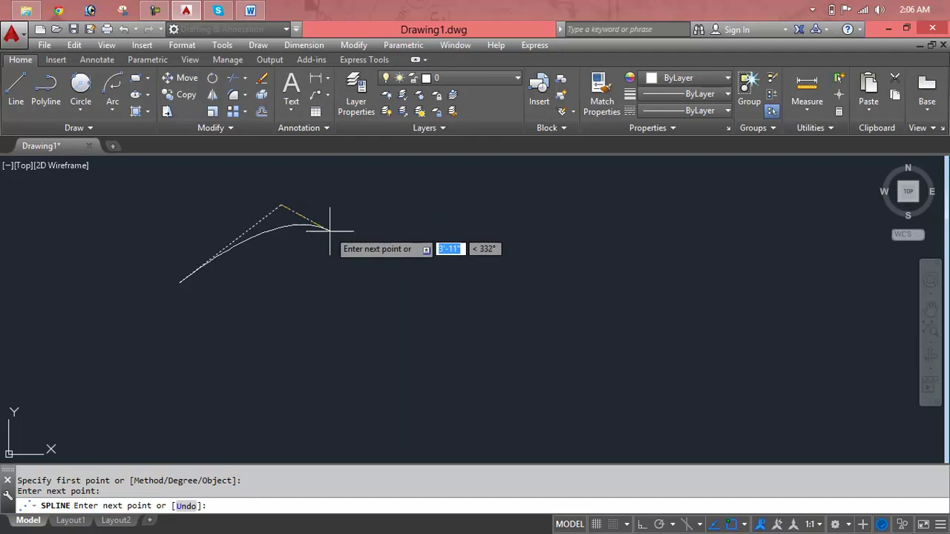
pyautogui.click(280, 268)
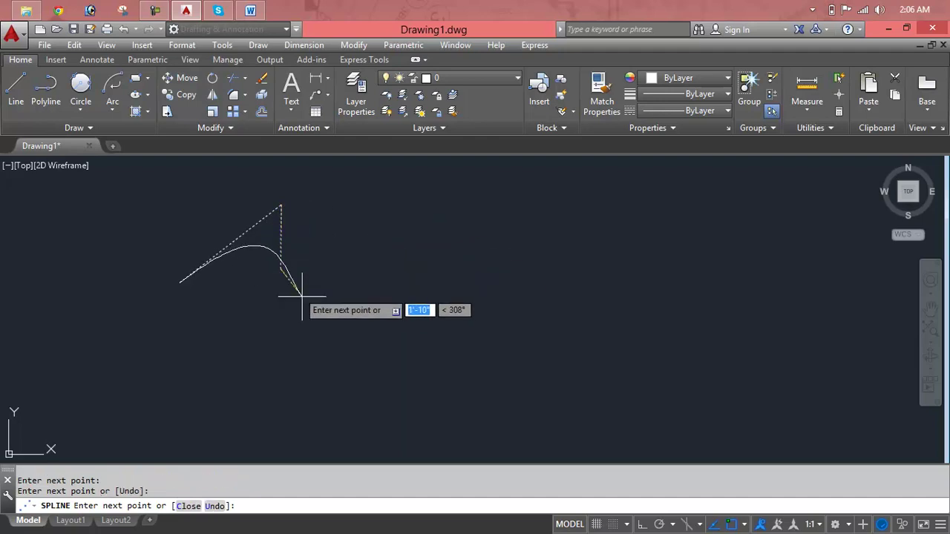
# Step: Continue the control-vertex zigzag through troughs and peaks to the upper right
pyautogui.click(364, 322)
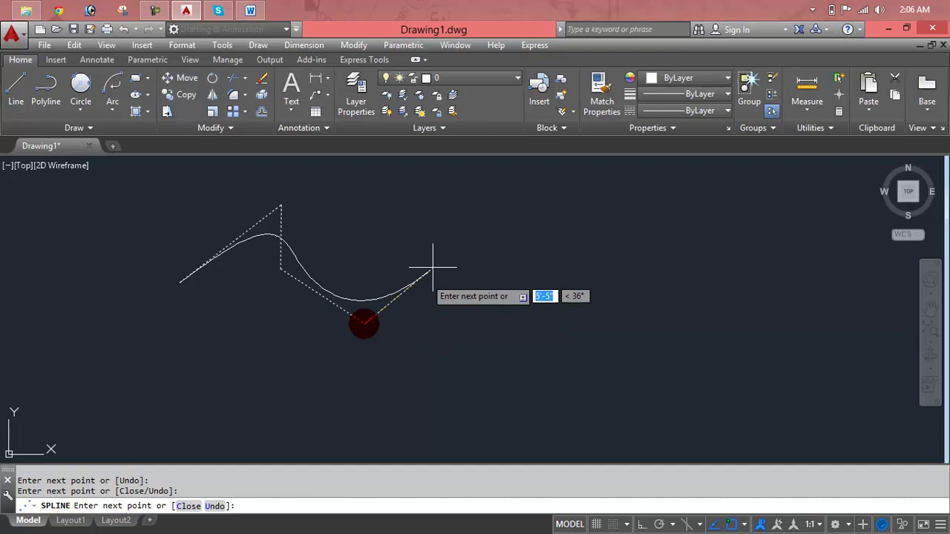
pyautogui.click(527, 193)
pyautogui.click(718, 360)
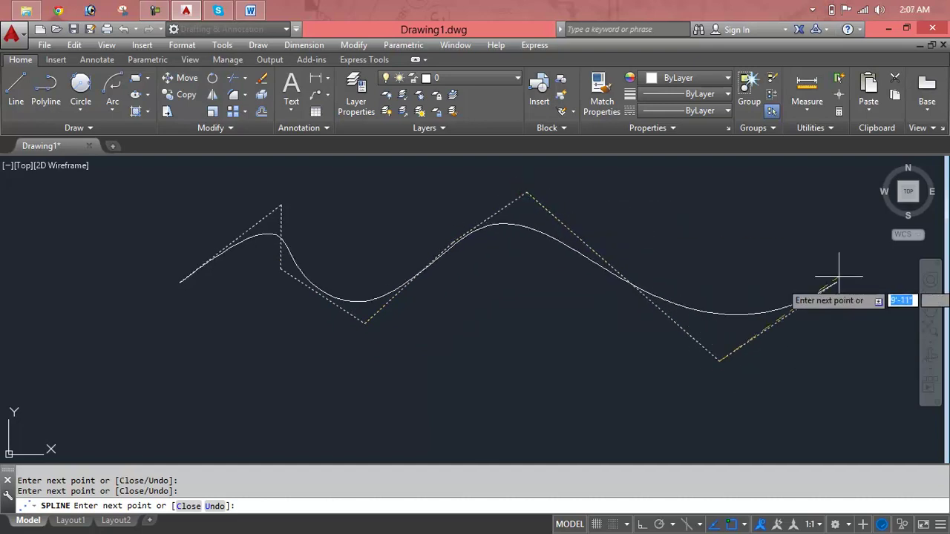
pyautogui.click(839, 273)
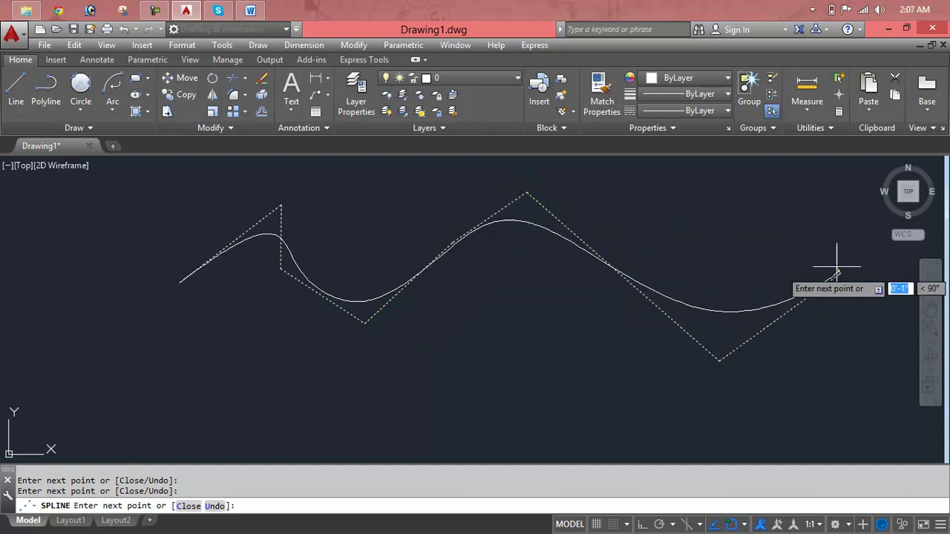
pyautogui.click(804, 193)
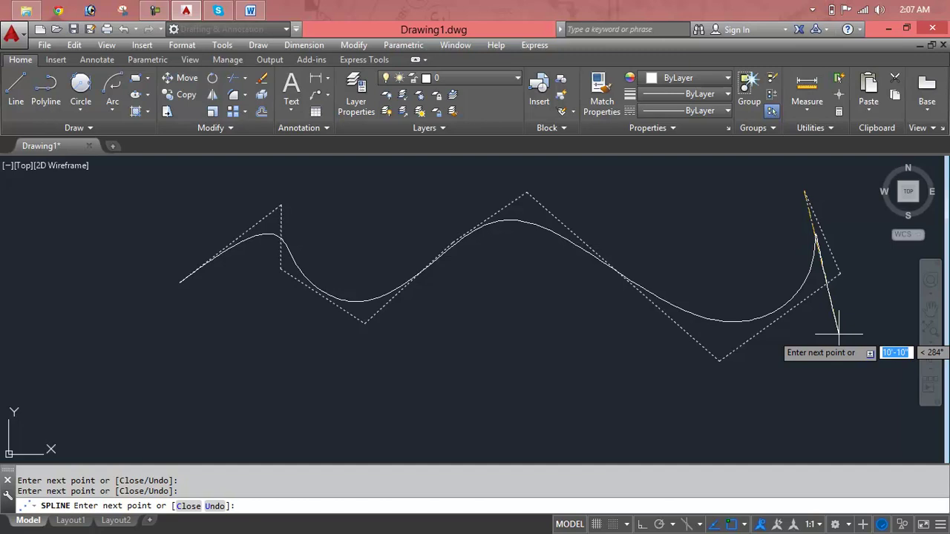
# Step: Discard the control-vertex spline and start a Fit Points spline through lower-left, peak, trough and upper-right points
pyautogui.press('Escape')
pyautogui.press('Escape')
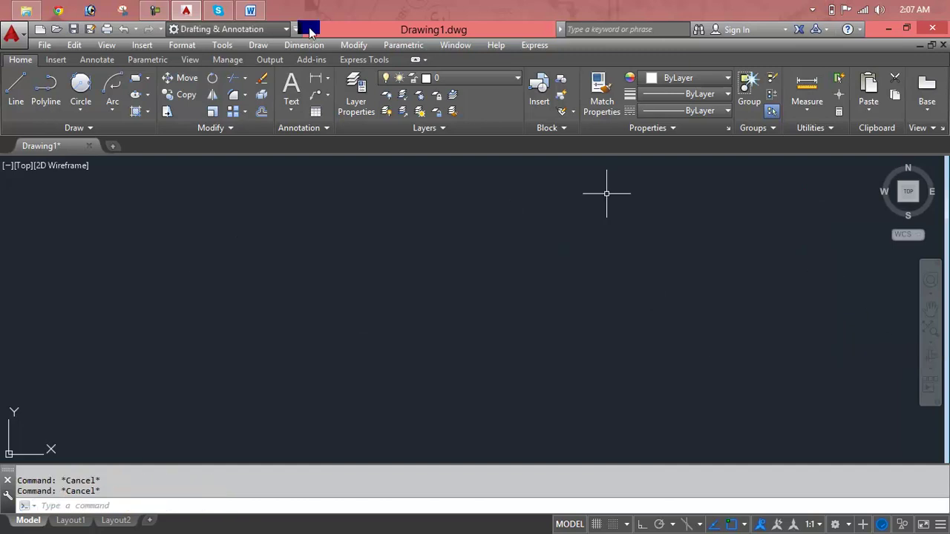
pyautogui.click(261, 46)
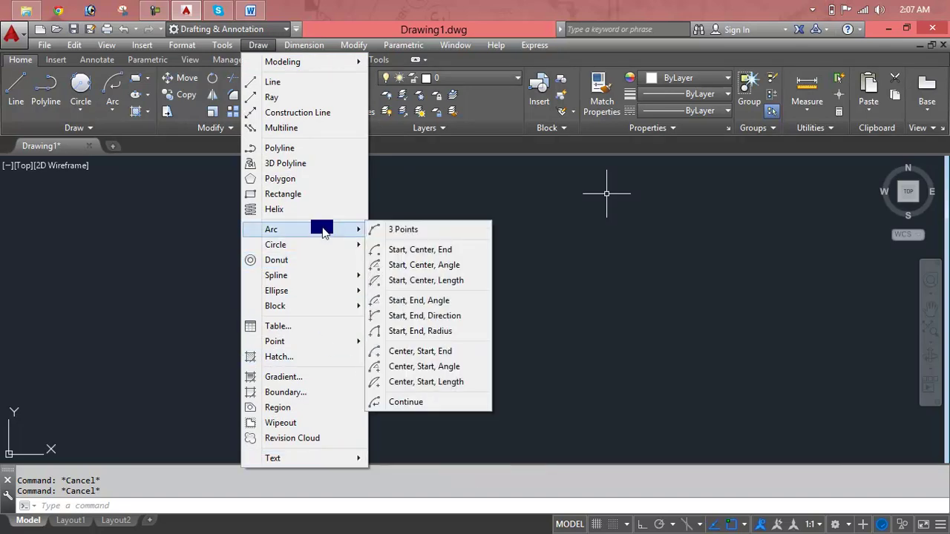
pyautogui.moveTo(304, 275)
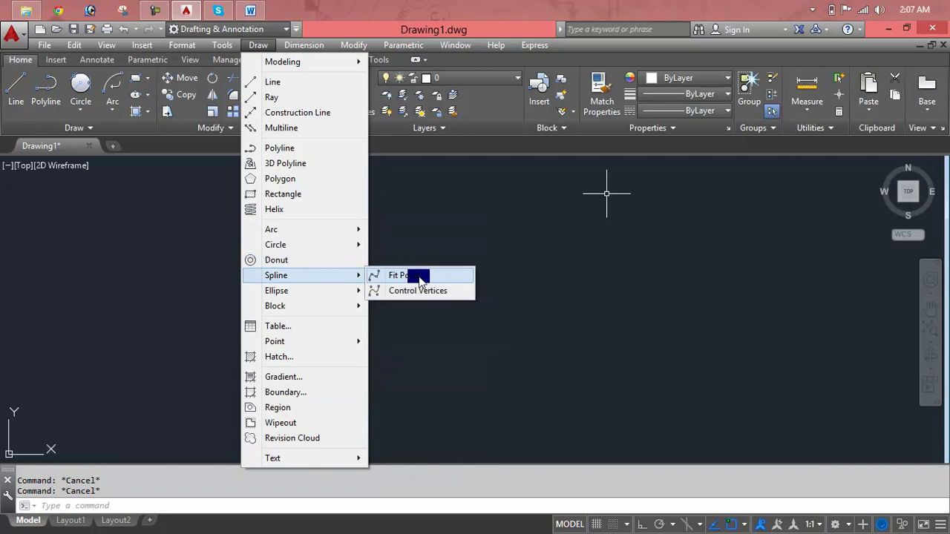
pyautogui.click(421, 276)
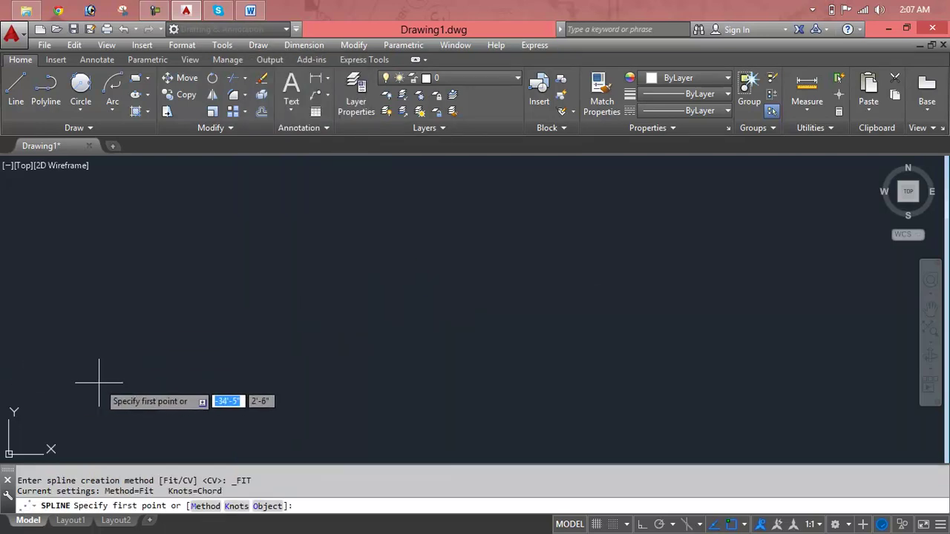
pyautogui.click(101, 379)
pyautogui.click(219, 221)
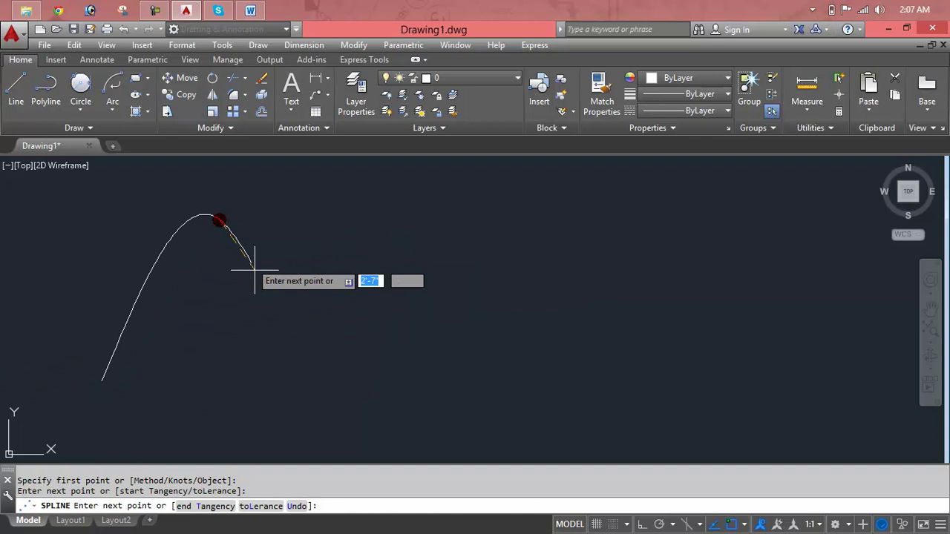
pyautogui.click(393, 412)
pyautogui.click(576, 214)
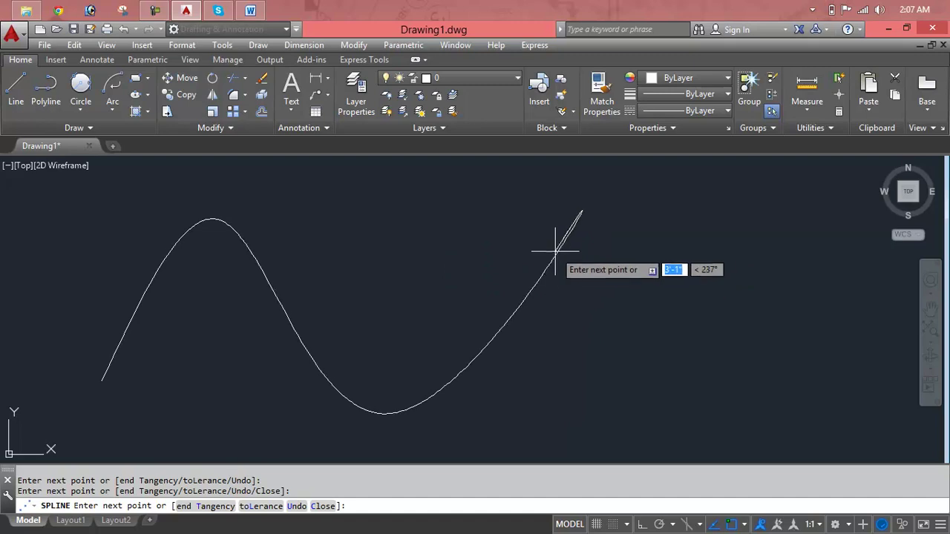
pyautogui.moveTo(200, 492)
pyautogui.mouseDown()
pyautogui.moveTo(181, 492)
pyautogui.moveTo(275, 495)
pyautogui.mouseUp()
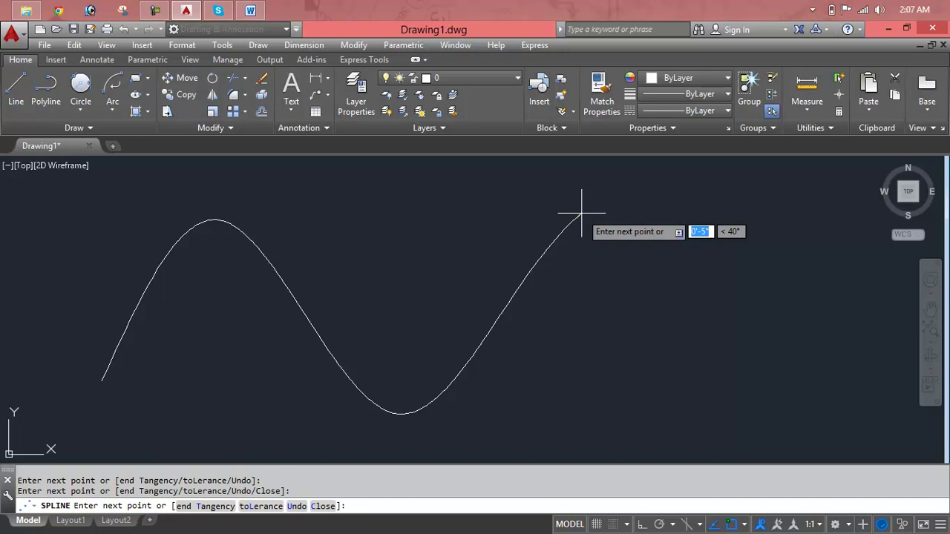
# Step: Set the spline's fit tolerance to 5, add points at the next trough and third peak, then cancel it
pyautogui.write('l')
pyautogui.press('Return')
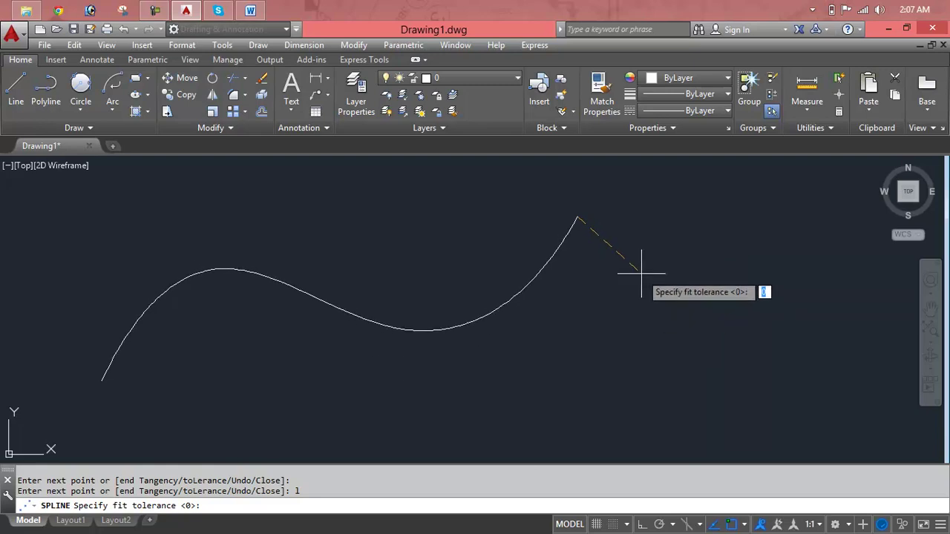
pyautogui.write('5')
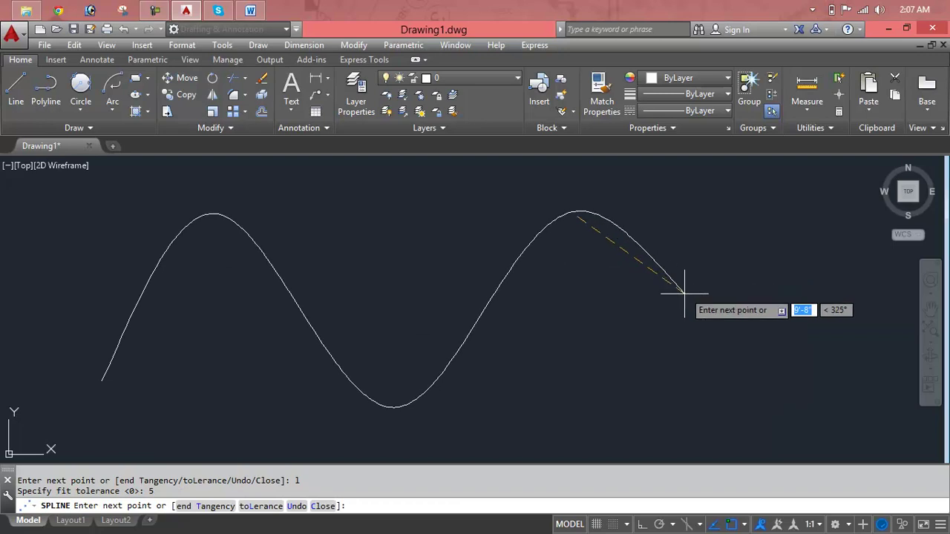
pyautogui.click(689, 379)
pyautogui.write("5'")
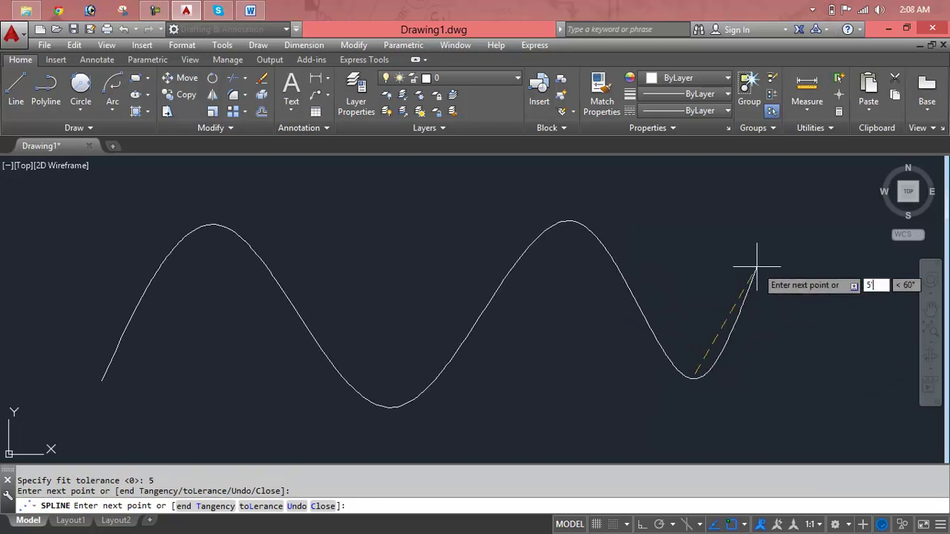
pyautogui.press('Return')
pyautogui.click(814, 220)
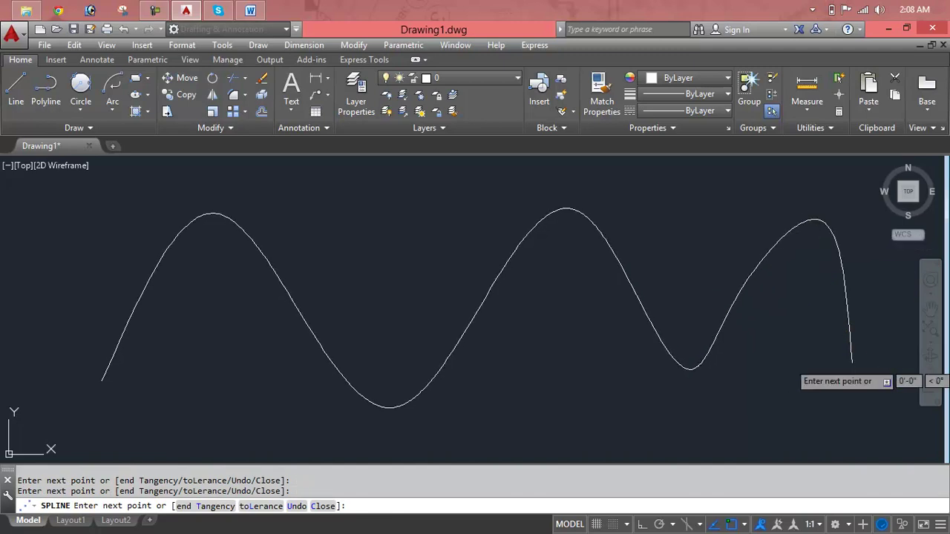
pyautogui.press('Escape')
pyautogui.press('Escape')
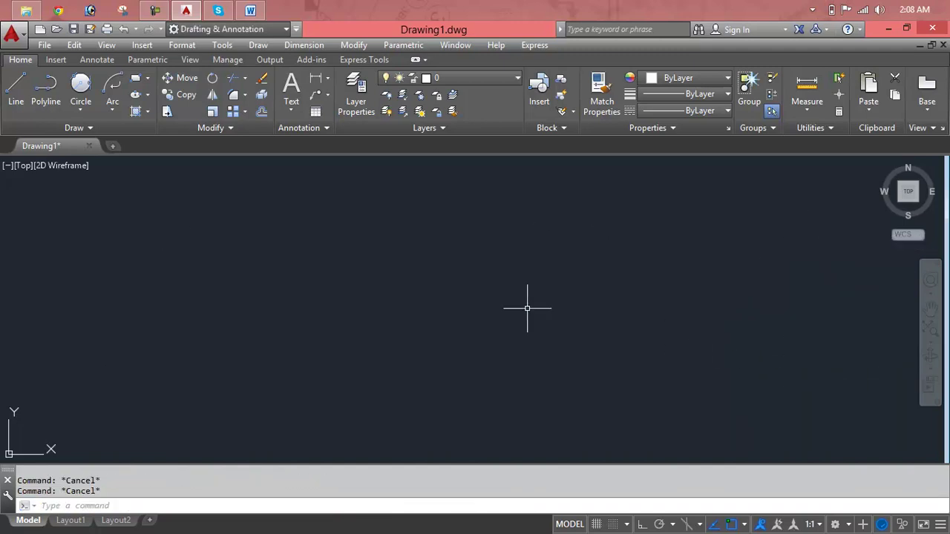
# Step: Draw a two-peak zigzag polyline from lower left through two apexes and a valley to lower right
pyautogui.click(43, 106)
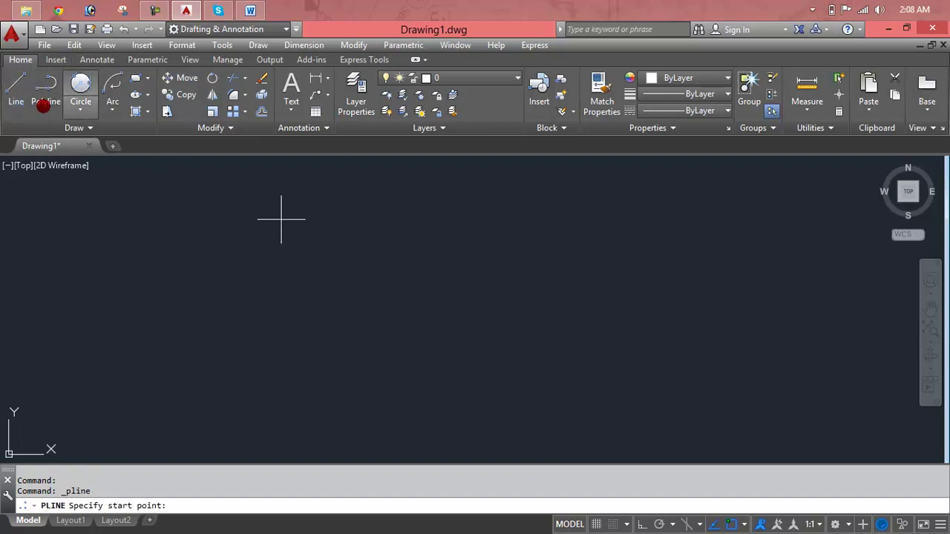
pyautogui.click(57, 367)
pyautogui.click(201, 211)
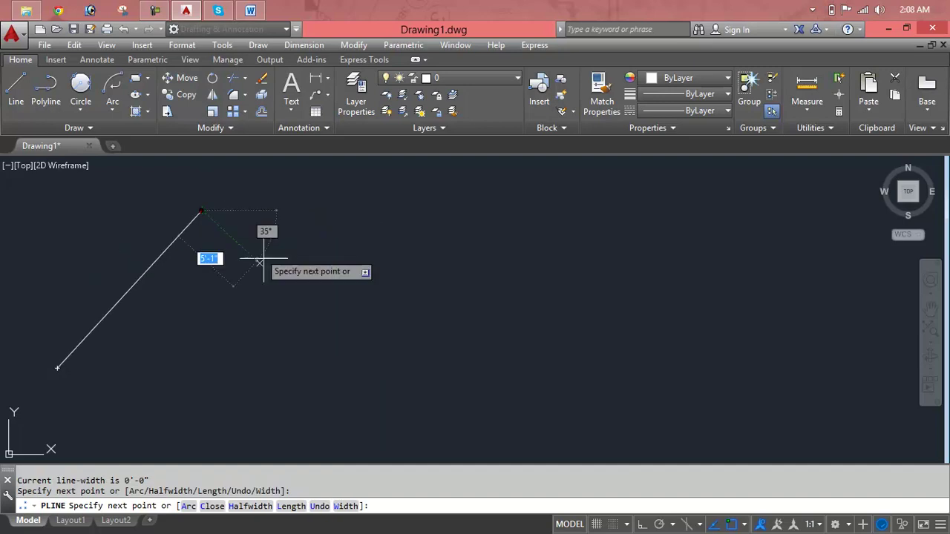
pyautogui.click(371, 402)
pyautogui.click(537, 211)
pyautogui.click(716, 418)
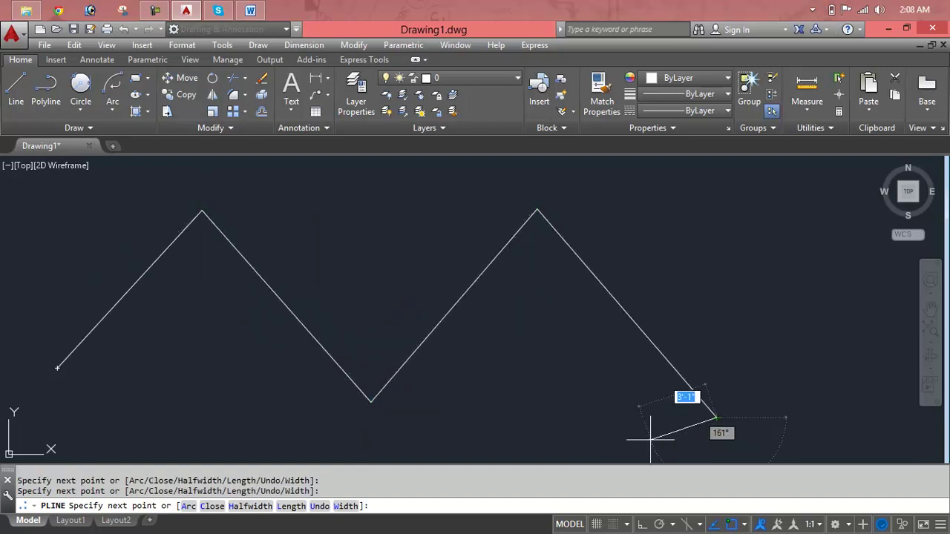
pyautogui.press('Return')
pyautogui.write('SPL')
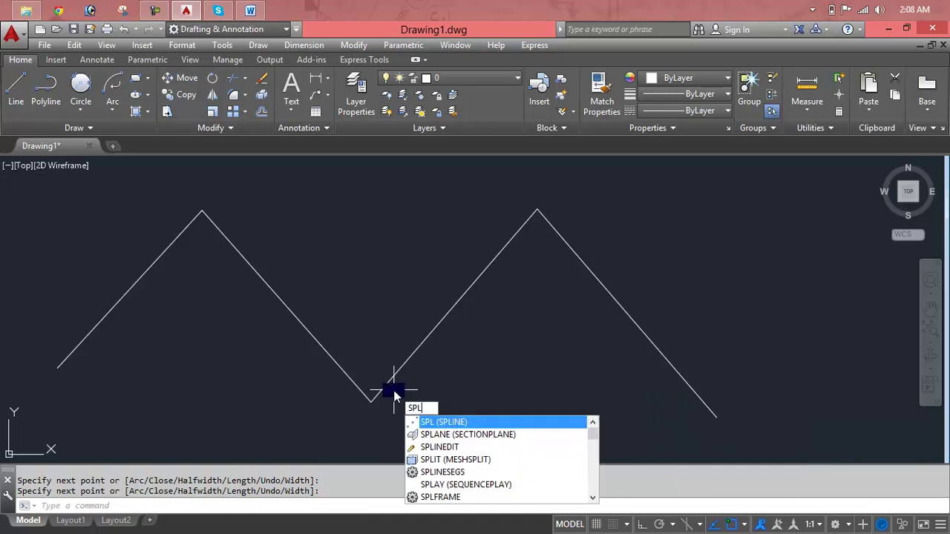
# Step: Trace a fit-point spline through the polyline's left end, both peaks, the valley and the right end
pyautogui.press('Return')
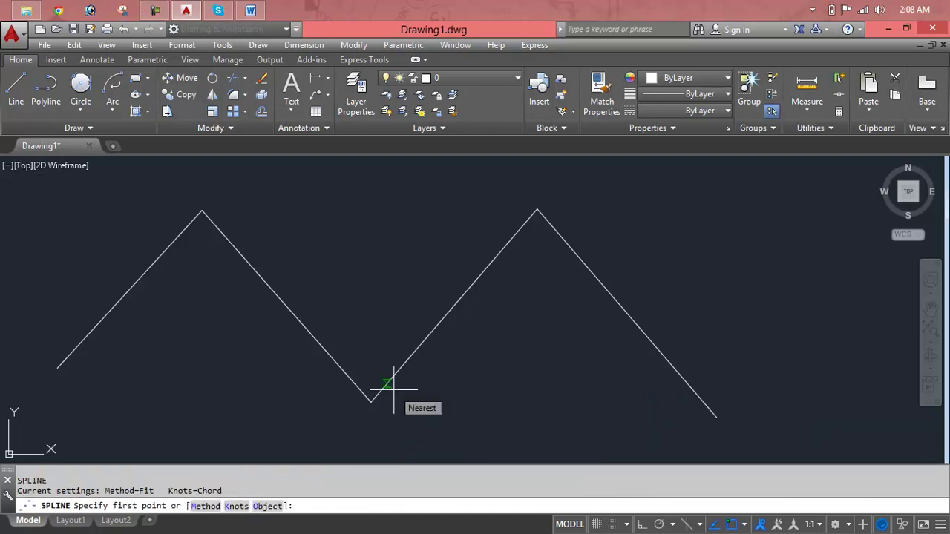
pyautogui.click(57, 367)
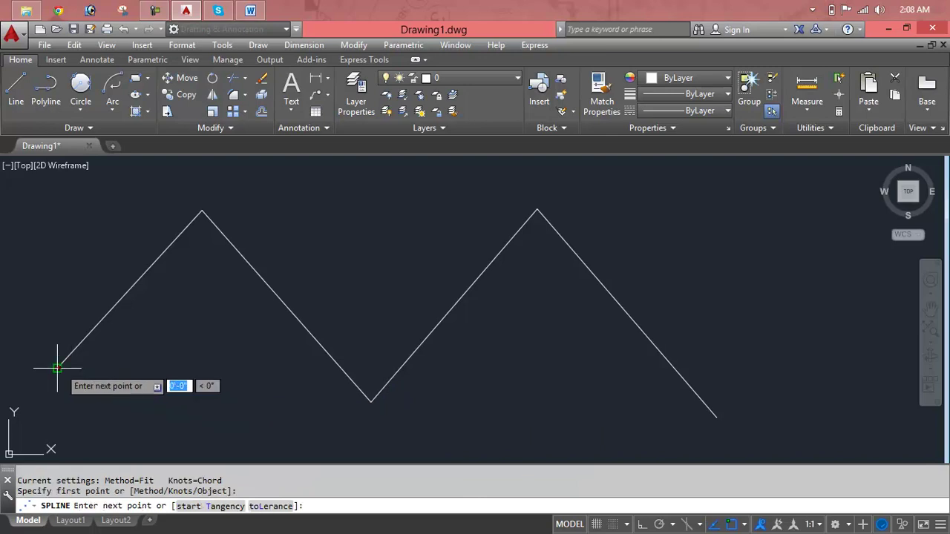
pyautogui.click(202, 212)
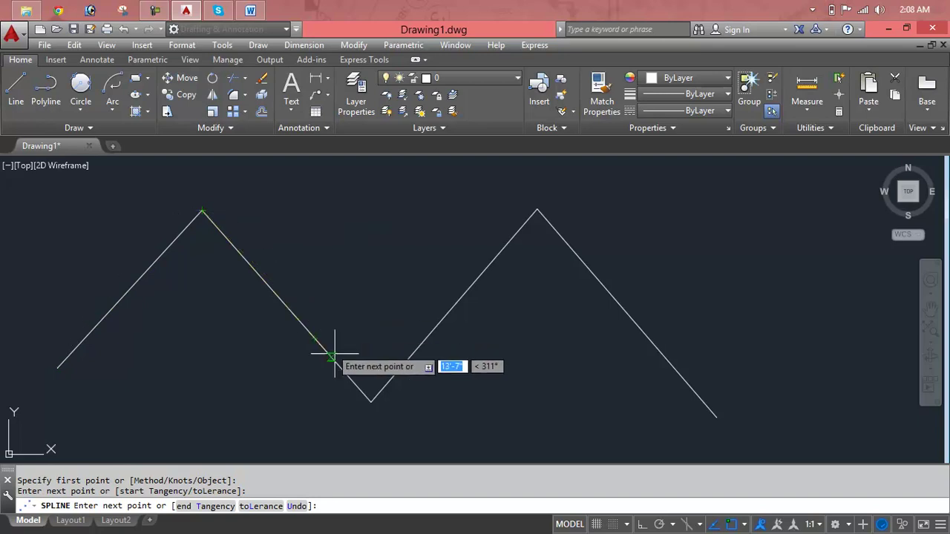
pyautogui.click(371, 401)
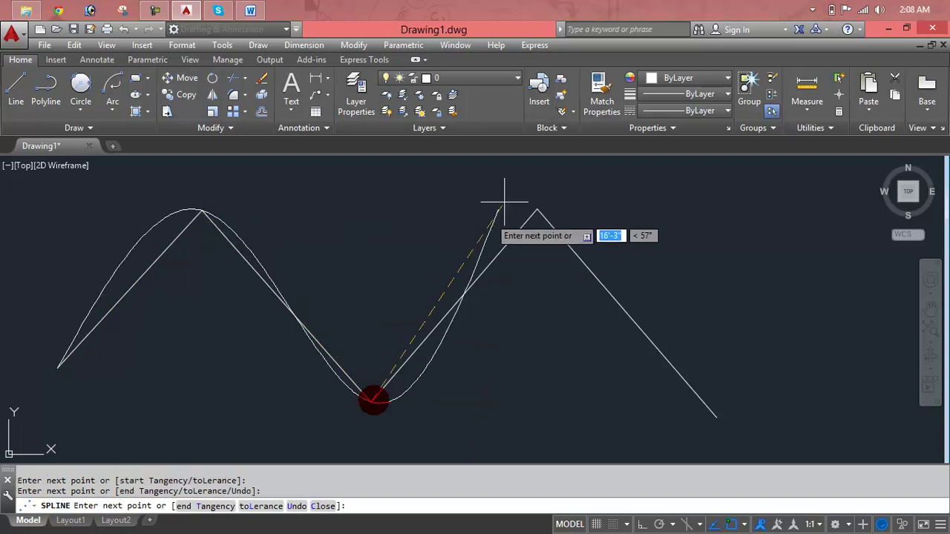
pyautogui.click(538, 211)
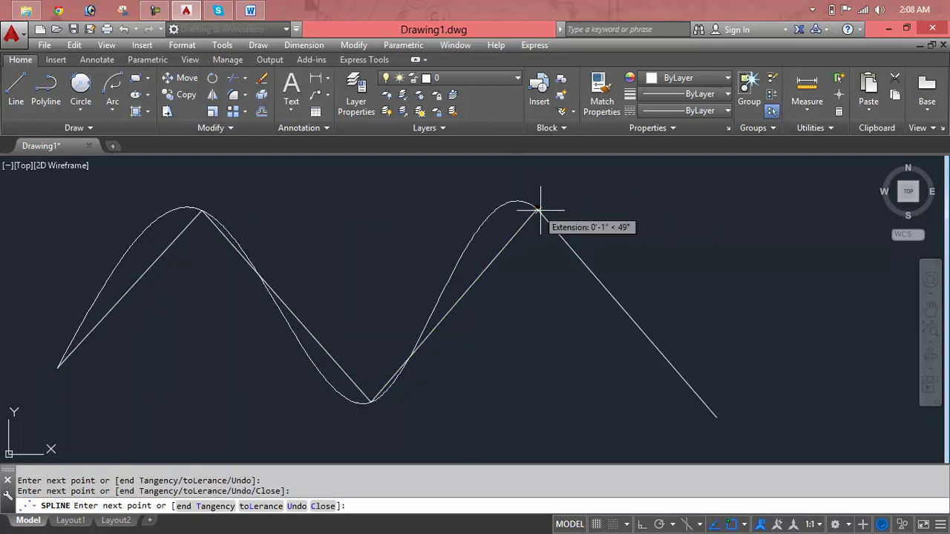
pyautogui.click(717, 417)
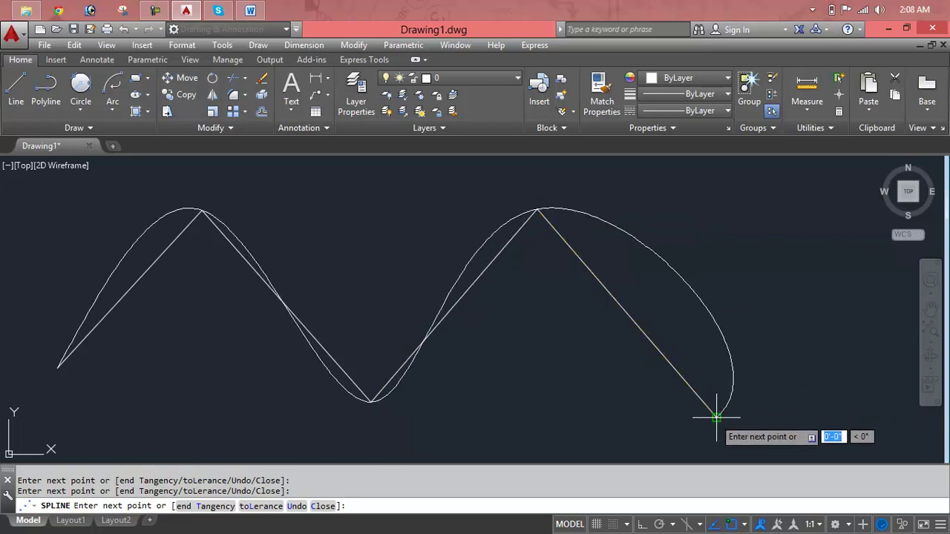
pyautogui.press('Return')
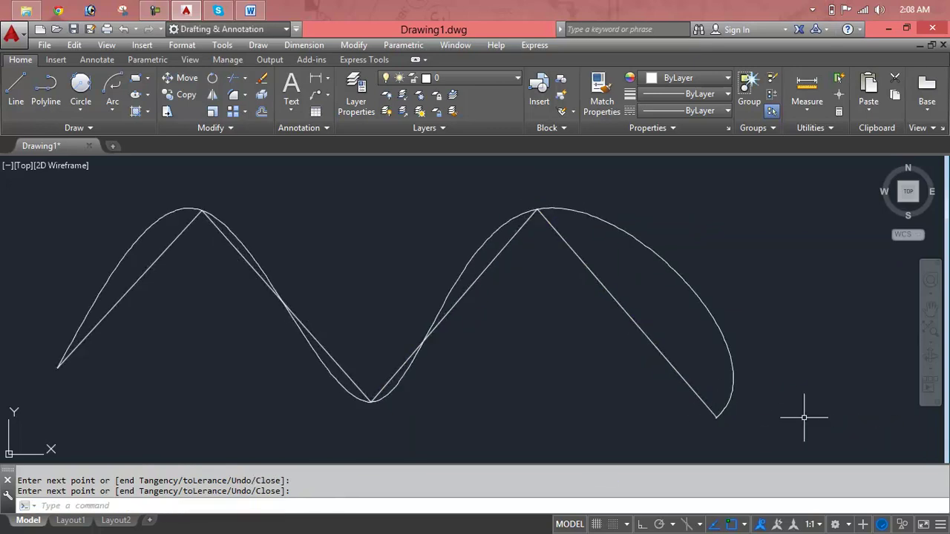
pyautogui.scroll(2, 170, 207)
pyautogui.scroll(2, 170, 207)
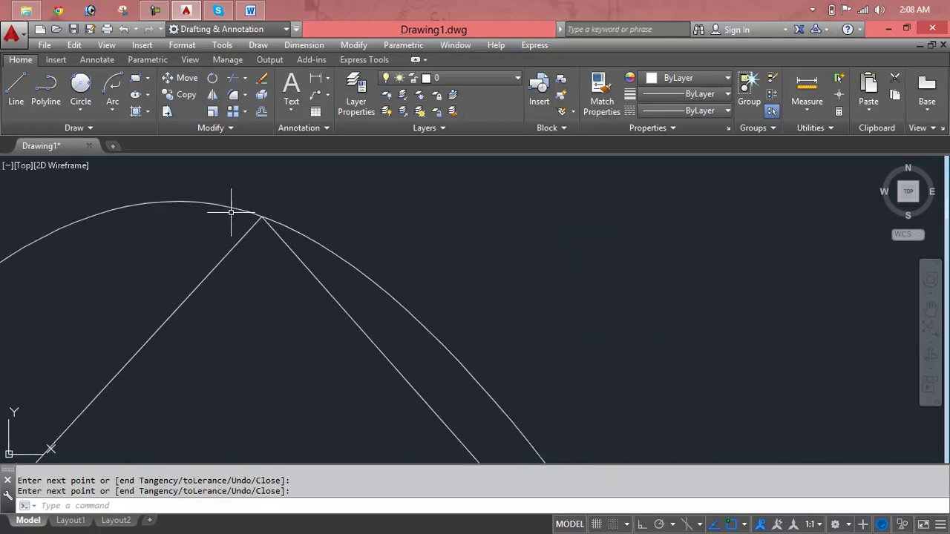
pyautogui.scroll(-1, 304, 222)
pyautogui.scroll(-1, 292, 203)
pyautogui.scroll(-1, 282, 208)
pyautogui.scroll(-1, 262, 213)
pyautogui.scroll(-3, 262, 213)
pyautogui.scroll(2, 606, 225)
pyautogui.scroll(2, 575, 211)
pyautogui.moveTo(565, 225); pyautogui.dragTo(596, 334, button='middle')
pyautogui.scroll(-2, 454, 282)
pyautogui.scroll(-3, 456, 276)
pyautogui.scroll(-3, 455, 275)
pyautogui.moveTo(456, 276)
pyautogui.mouseDown(button='middle')
pyautogui.moveTo(456, 291)
pyautogui.moveTo(555, 206)
pyautogui.mouseUp(button='middle')
pyautogui.write('T')
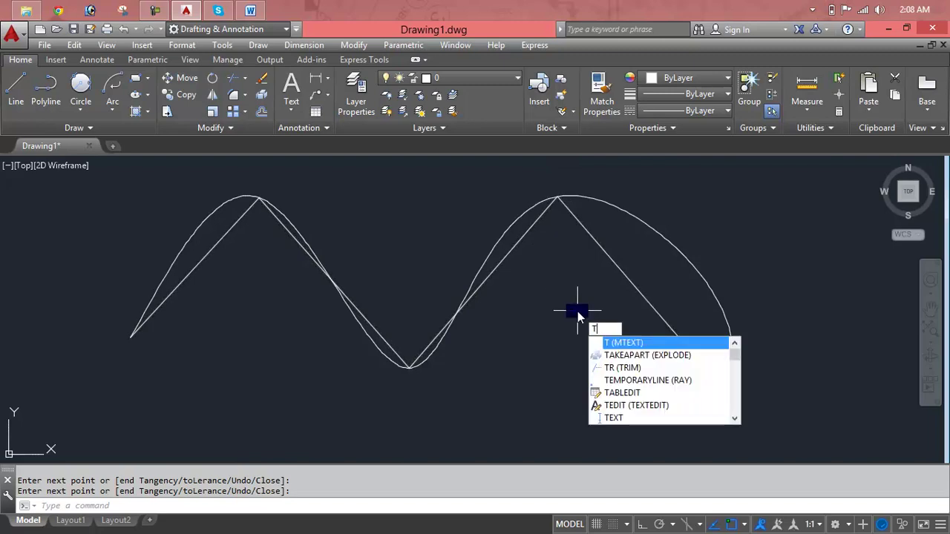
# Step: Start a multiline text box from the left endpoint to the left peak, then cancel it
pyautogui.press('Return')
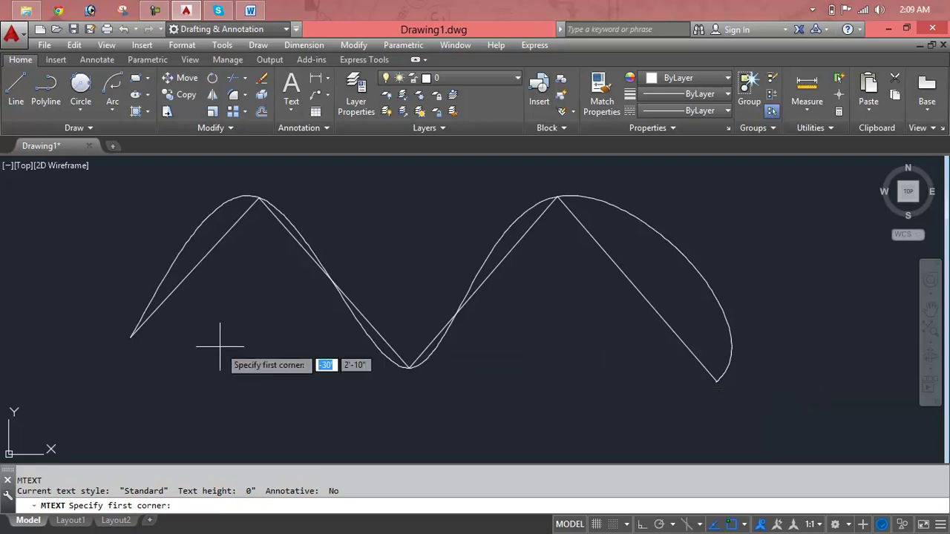
pyautogui.click(130, 337)
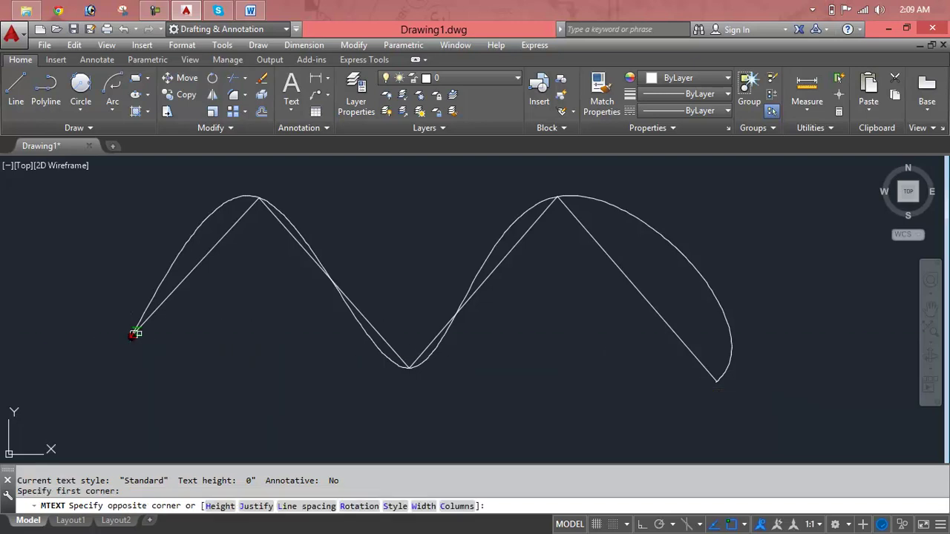
pyautogui.click(217, 207)
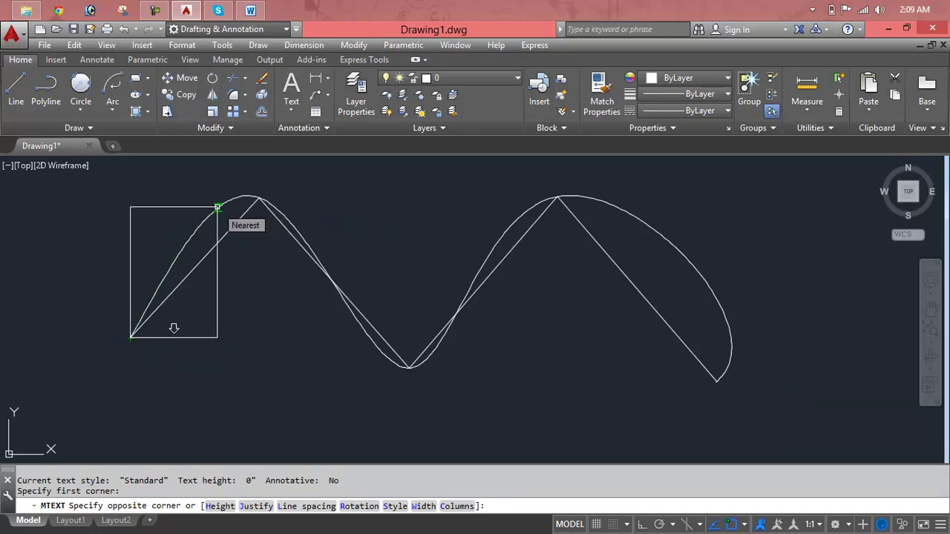
pyautogui.click(259, 197)
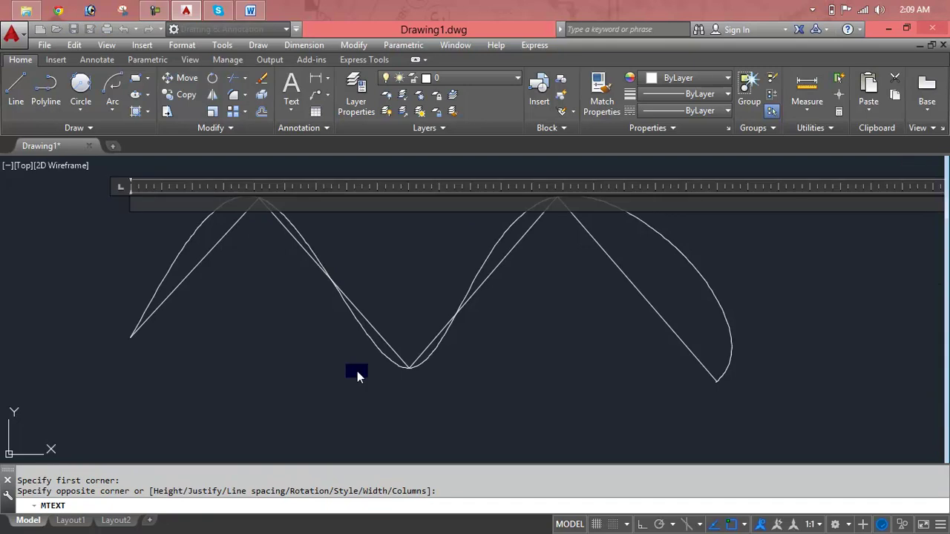
pyautogui.press('Escape')
pyautogui.press('Escape')
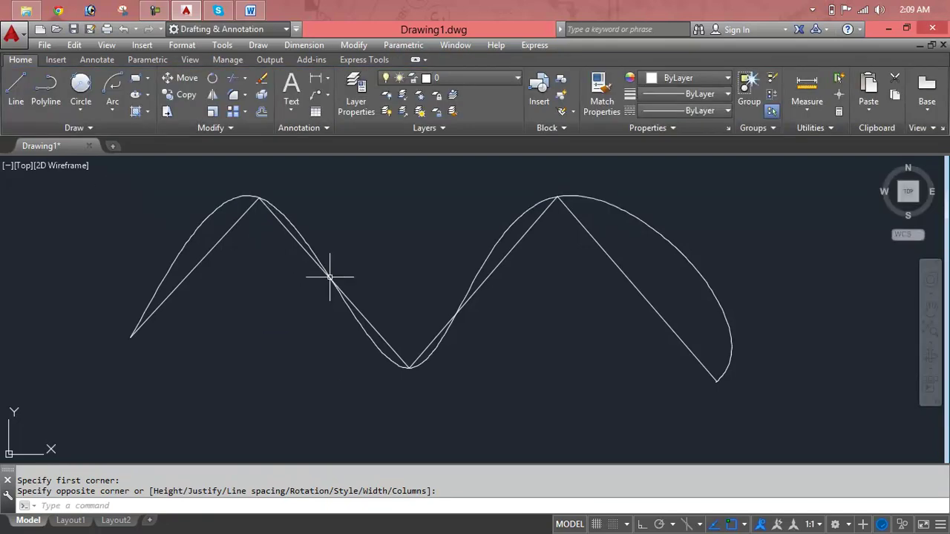
# Step: Select the curved spline and delete it, leaving only the zigzag polyline
pyautogui.click(511, 220)
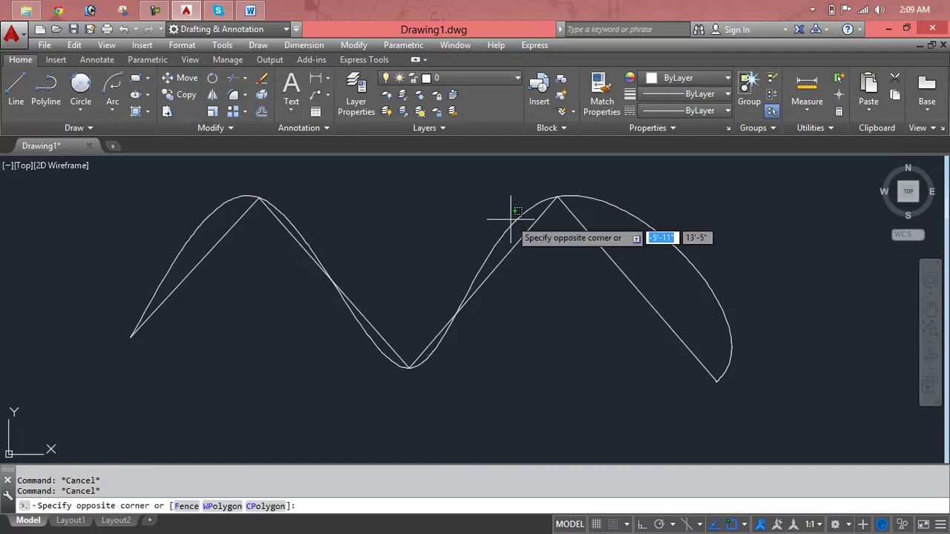
pyautogui.press('Escape')
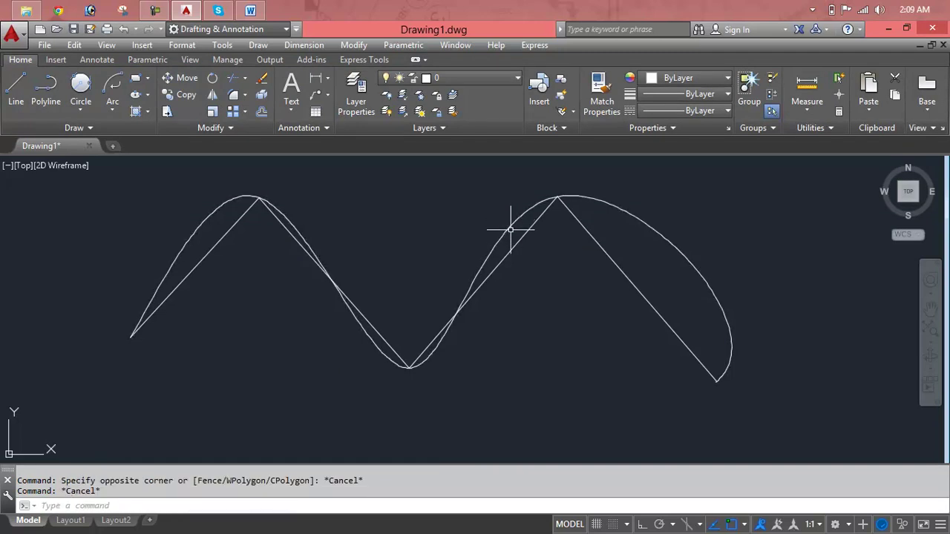
pyautogui.click(511, 226)
pyautogui.press('Delete')
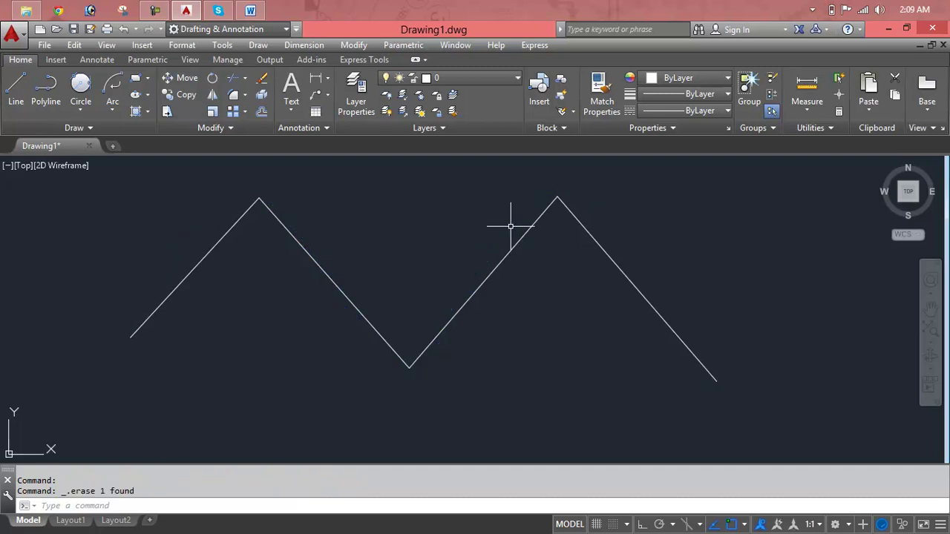
# Step: Run SPL with fit points at the left end, left midpoint, both apexes, valley and lower-right end, then choose toLerance
pyautogui.write('spl')
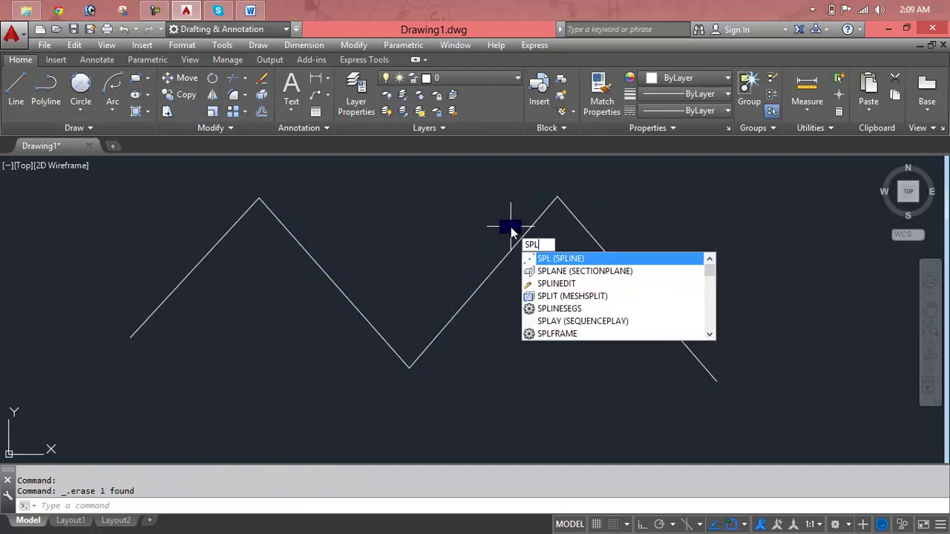
pyautogui.press('Return')
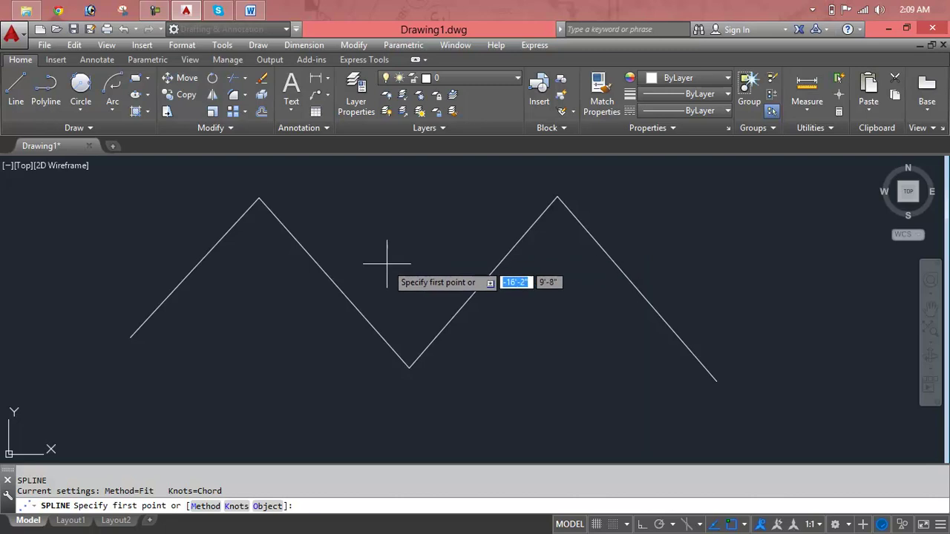
pyautogui.click(128, 338)
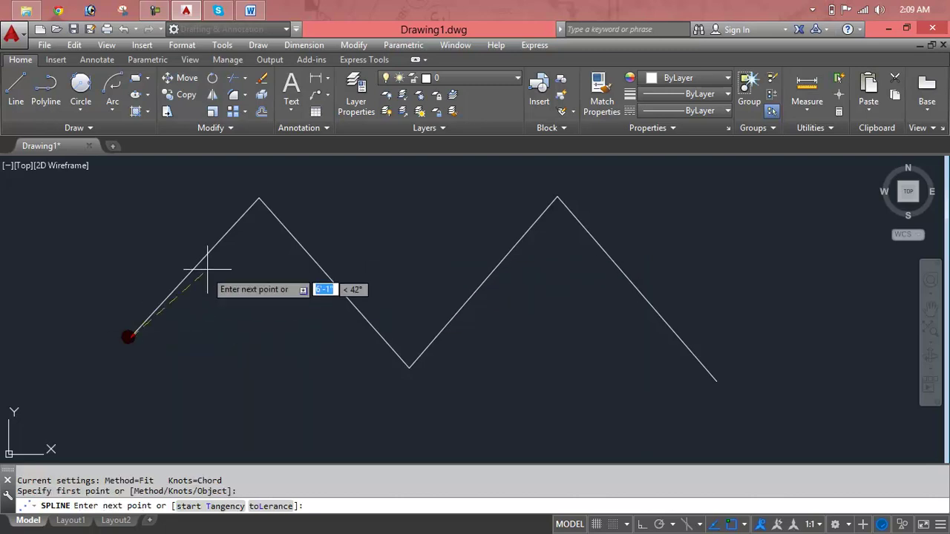
pyautogui.click(213, 249)
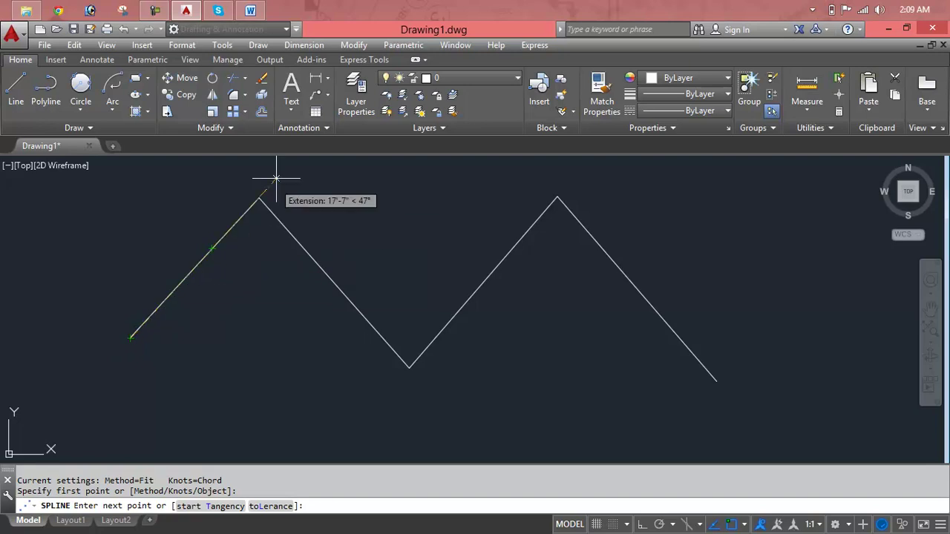
pyautogui.click(258, 198)
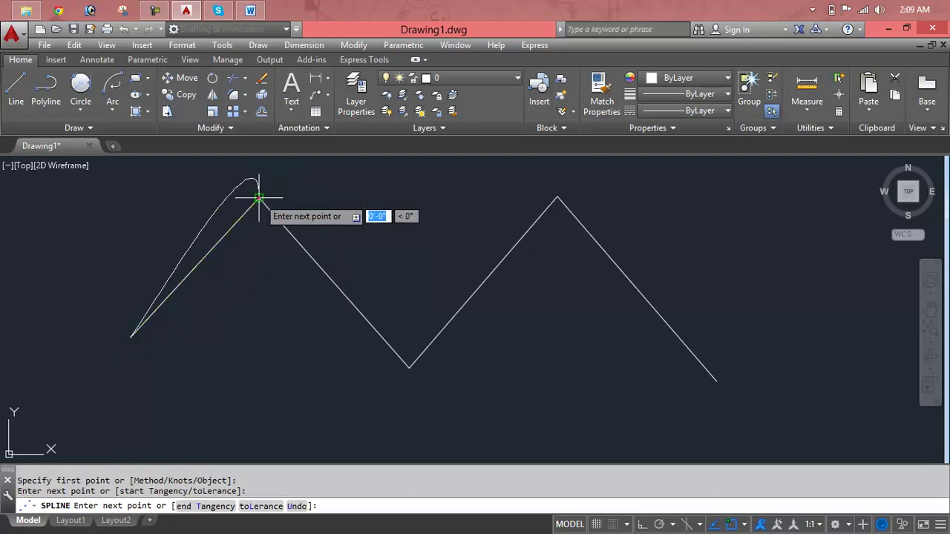
pyautogui.click(409, 367)
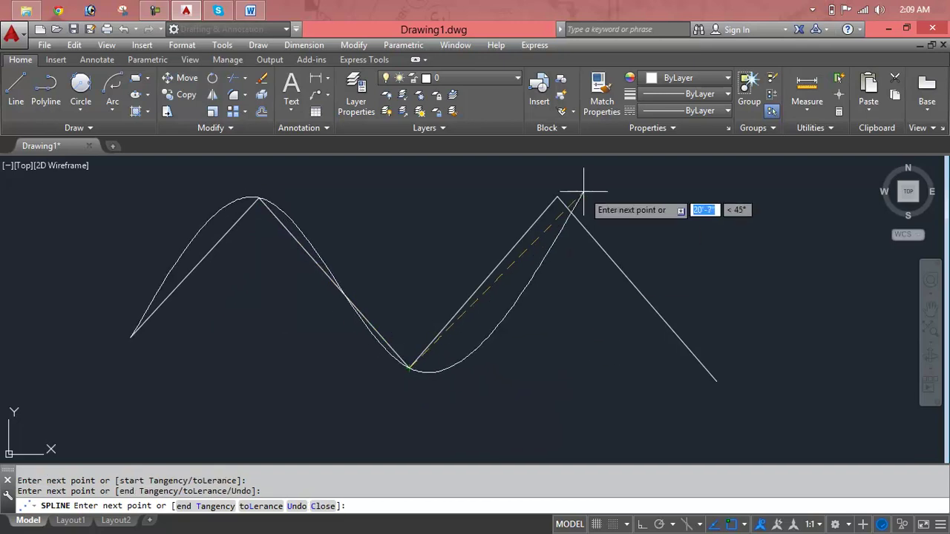
pyautogui.click(559, 197)
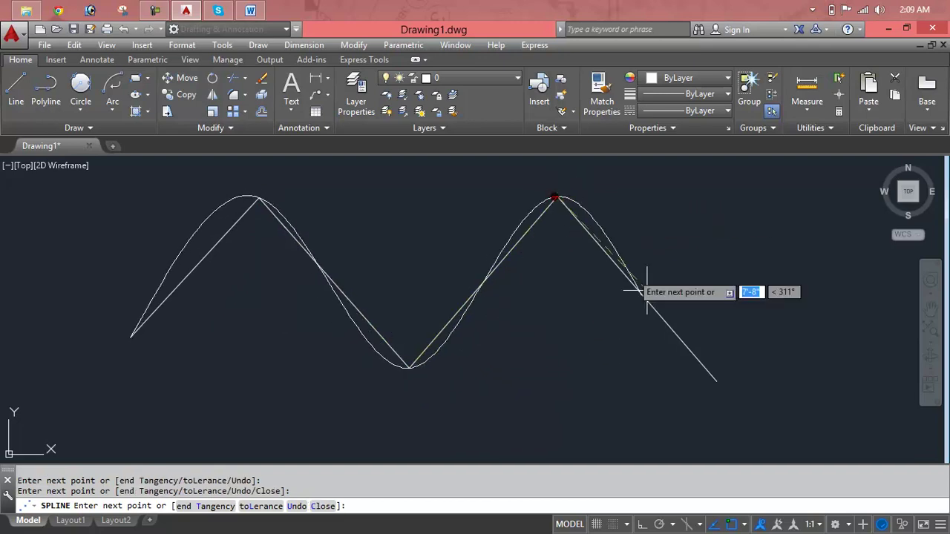
pyautogui.click(714, 381)
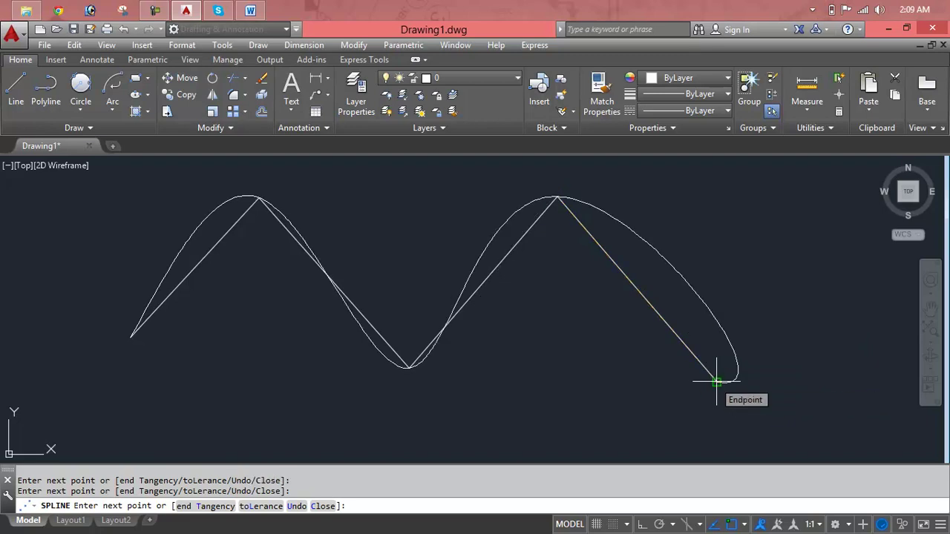
pyautogui.press('Return')
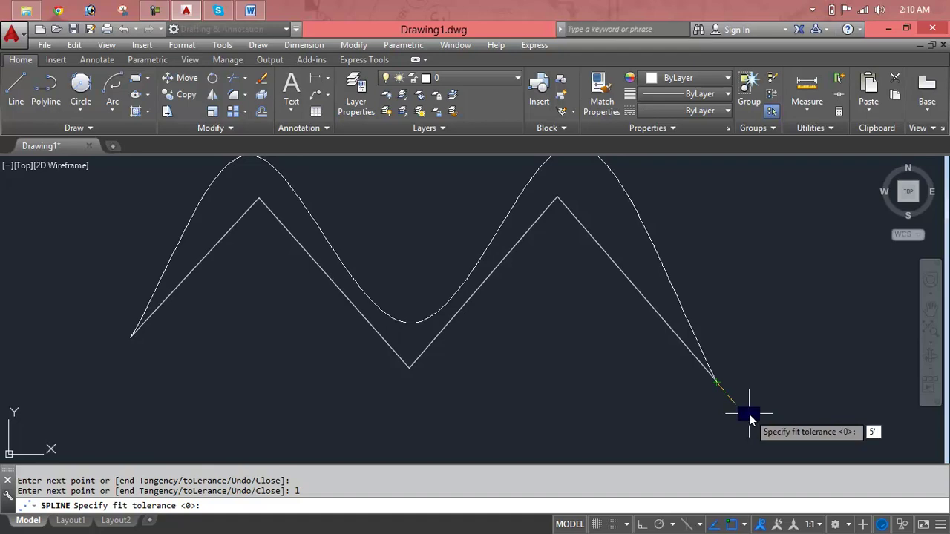
# Step: Apply fit tolerance 5 and finish the spline past the lower-right end, then select and delete it
pyautogui.press('Return')
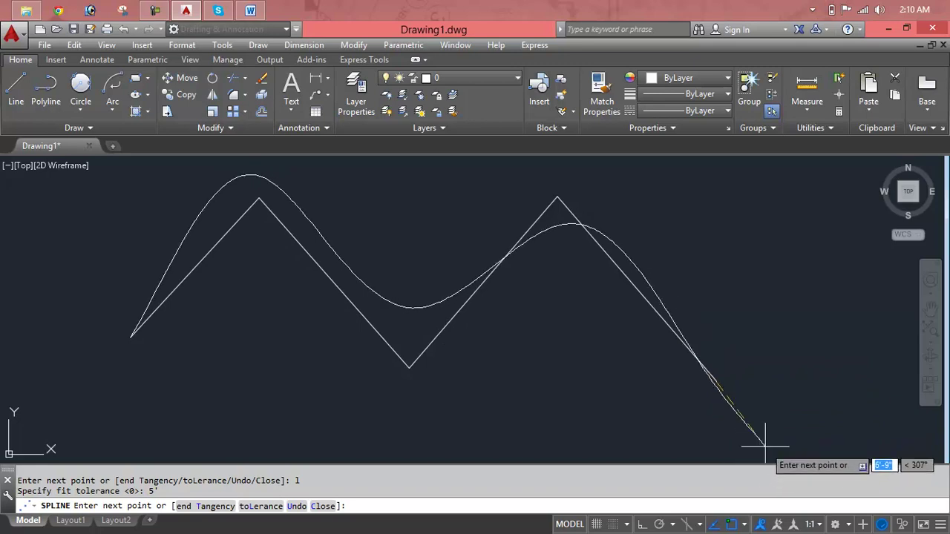
pyautogui.write("10'")
pyautogui.press('Return')
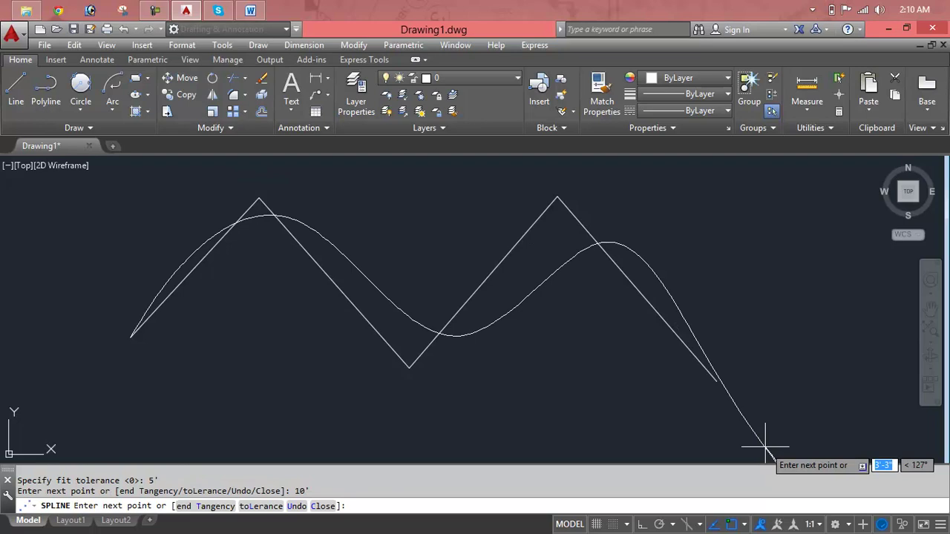
pyautogui.press('Return')
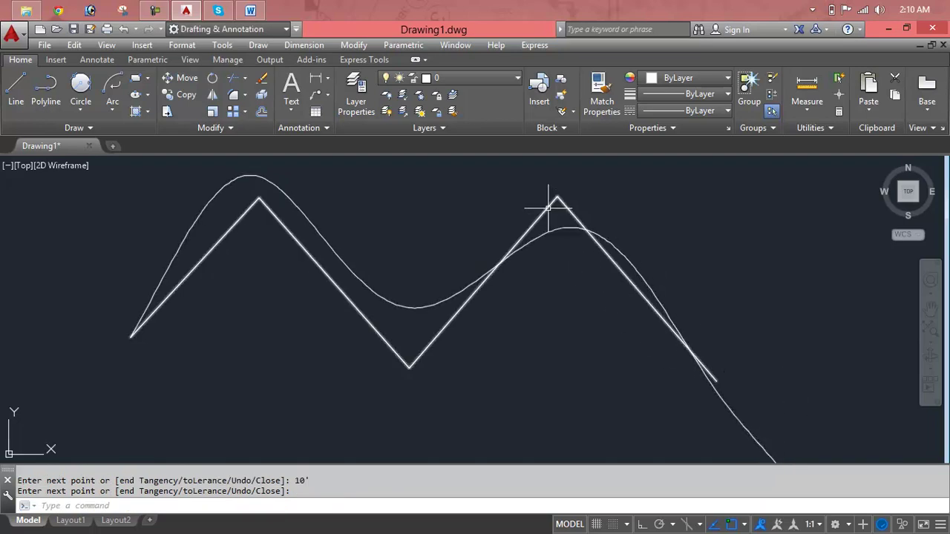
pyautogui.click(398, 307)
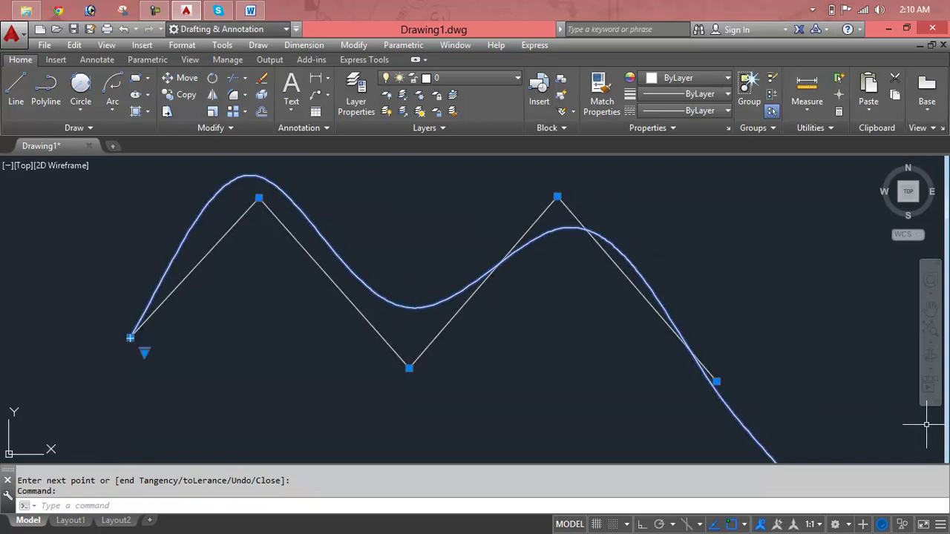
pyautogui.press('Delete')
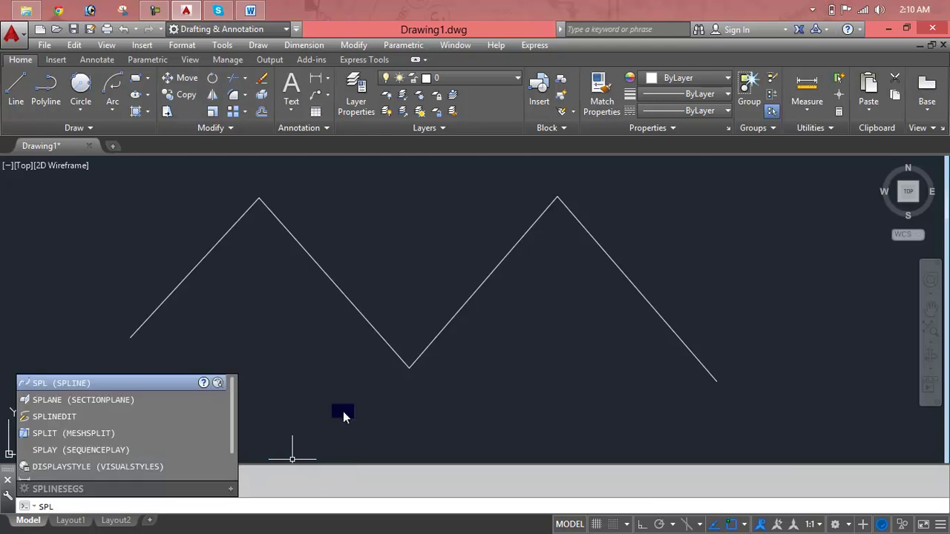
pyautogui.write('SPL')
# Step: Start a spline at the zigzag's left end through the left peak, valley, right peak and right end
pyautogui.press('Return')
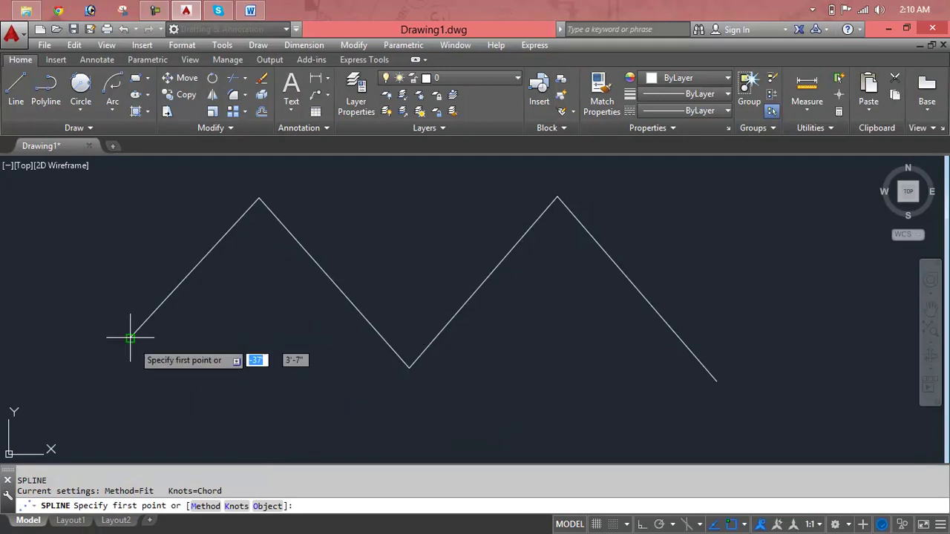
pyautogui.click(130, 338)
pyautogui.click(259, 199)
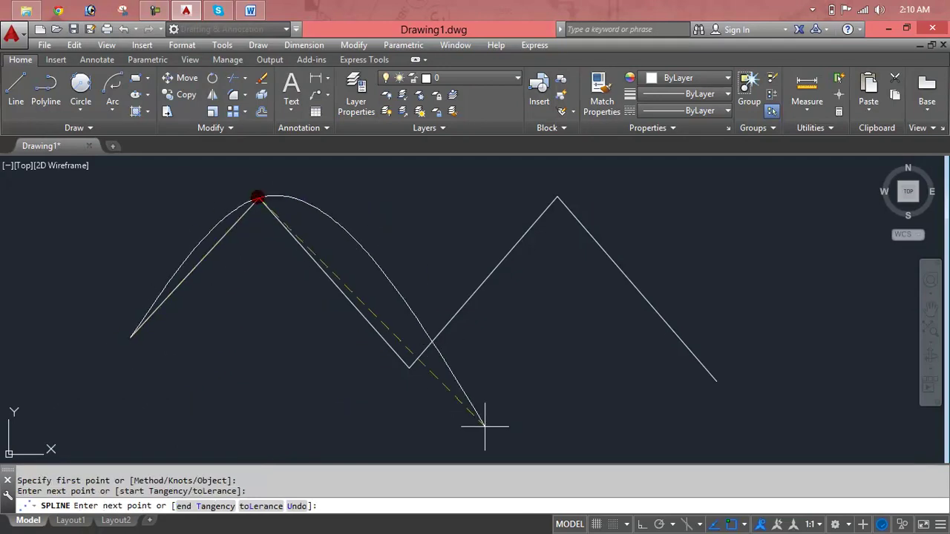
pyautogui.click(408, 367)
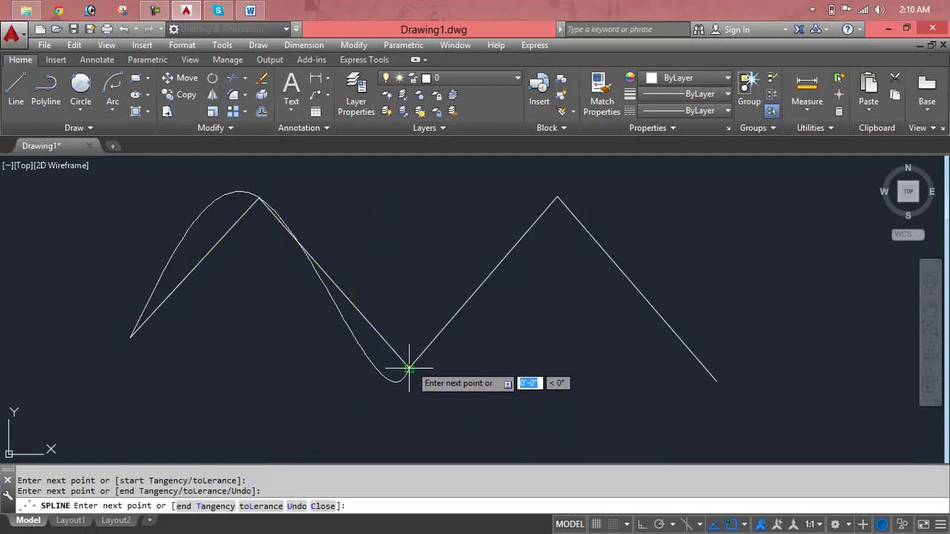
pyautogui.click(557, 197)
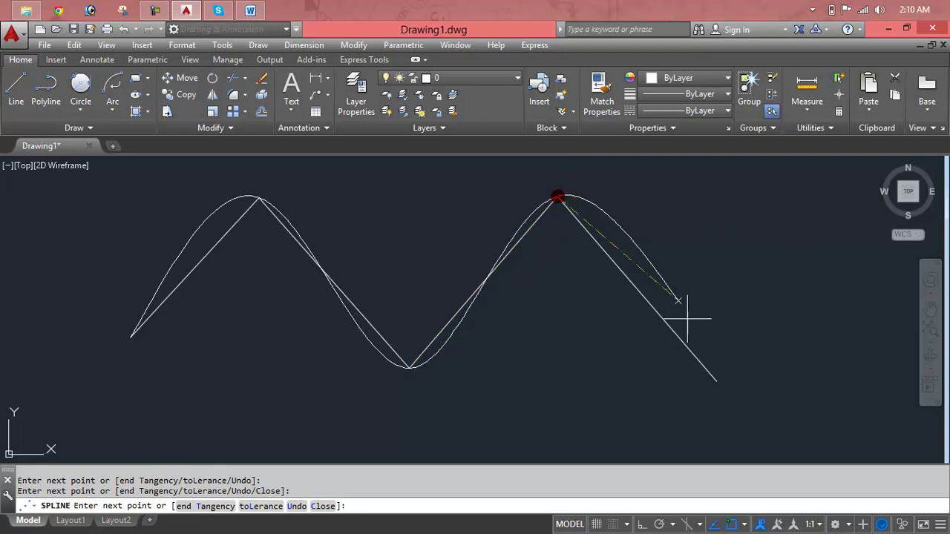
pyautogui.click(717, 380)
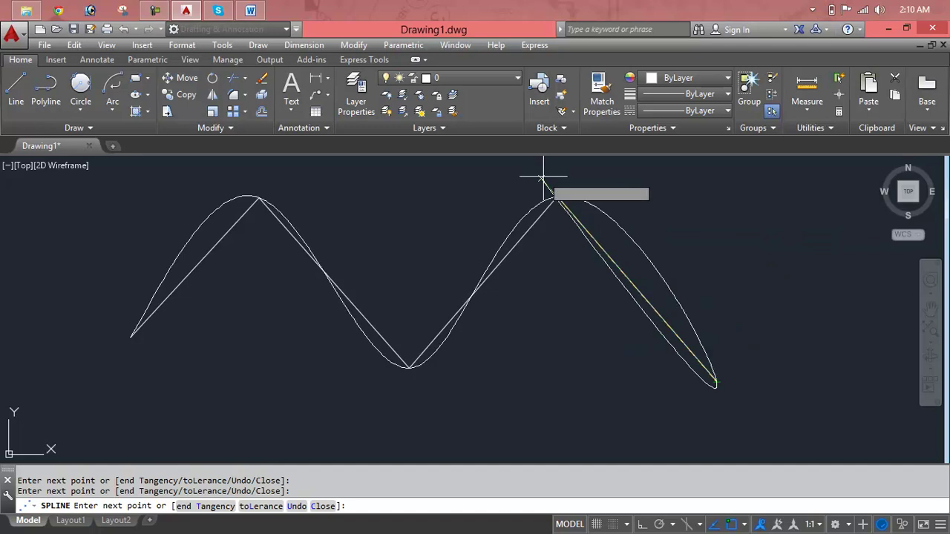
# Step: Zoom and pan the view to recentre the zigzag and its lower-right end
pyautogui.scroll(5, 562, 210)
pyautogui.moveTo(562, 210); pyautogui.dragTo(519, 326, button='middle')
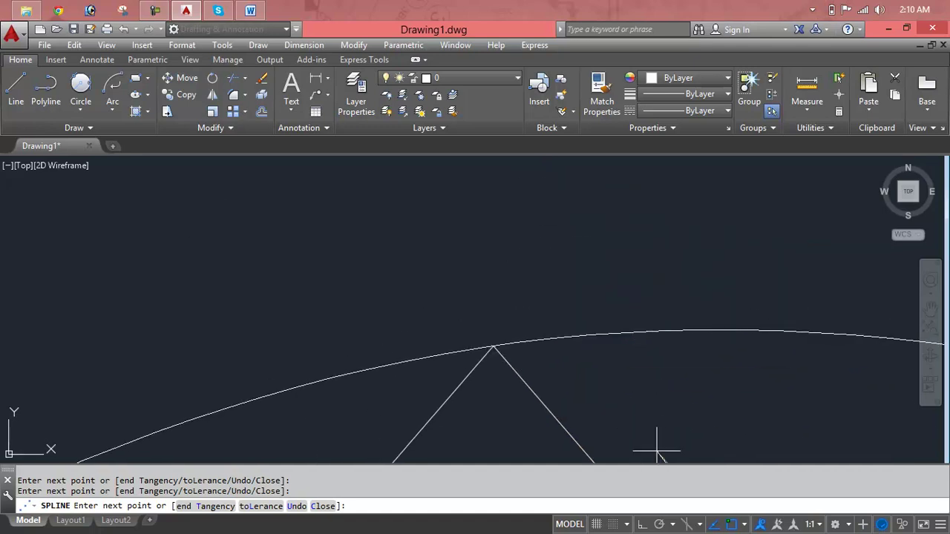
pyautogui.scroll(5, 619, 454)
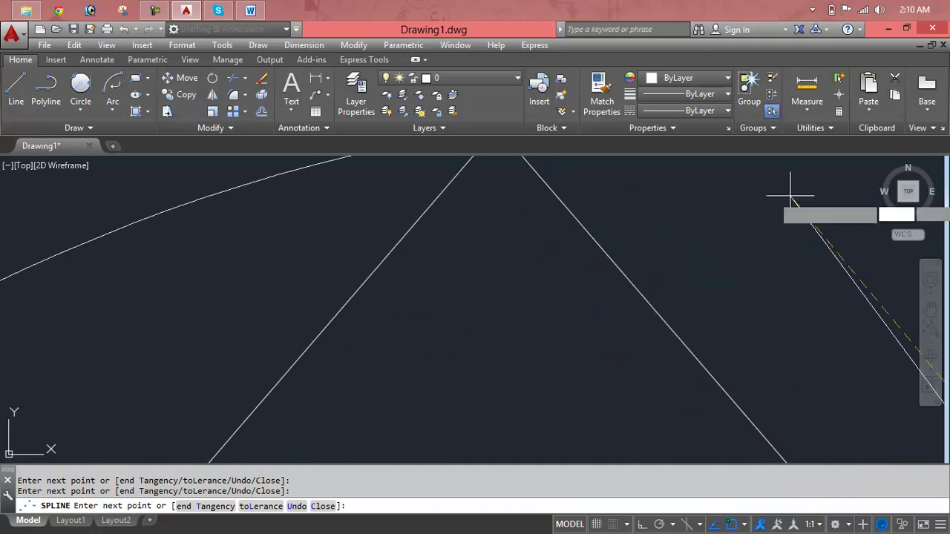
pyautogui.scroll(-3, 498, 384)
pyautogui.scroll(-2, 579, 263)
pyautogui.scroll(2, 339, 244)
pyautogui.scroll(-2, 662, 280)
pyautogui.scroll(-2, 661, 285)
pyautogui.scroll(4, 428, 269)
pyautogui.scroll(1, 428, 269)
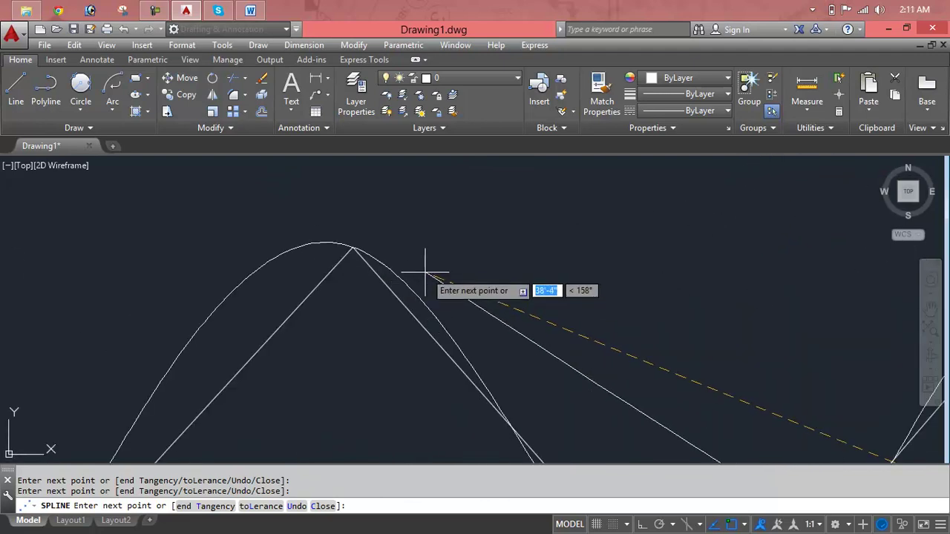
pyautogui.scroll(-1, 445, 264)
pyautogui.scroll(-2, 474, 313)
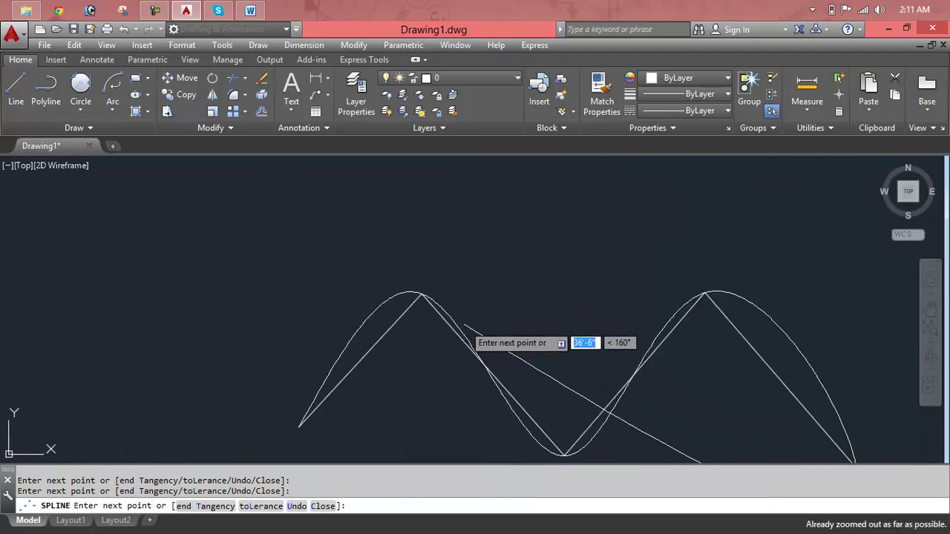
pyautogui.moveTo(424, 312)
pyautogui.mouseDown(button='middle')
pyautogui.moveTo(556, 314)
pyautogui.moveTo(600, 255)
pyautogui.moveTo(557, 201)
pyautogui.mouseUp(button='middle')
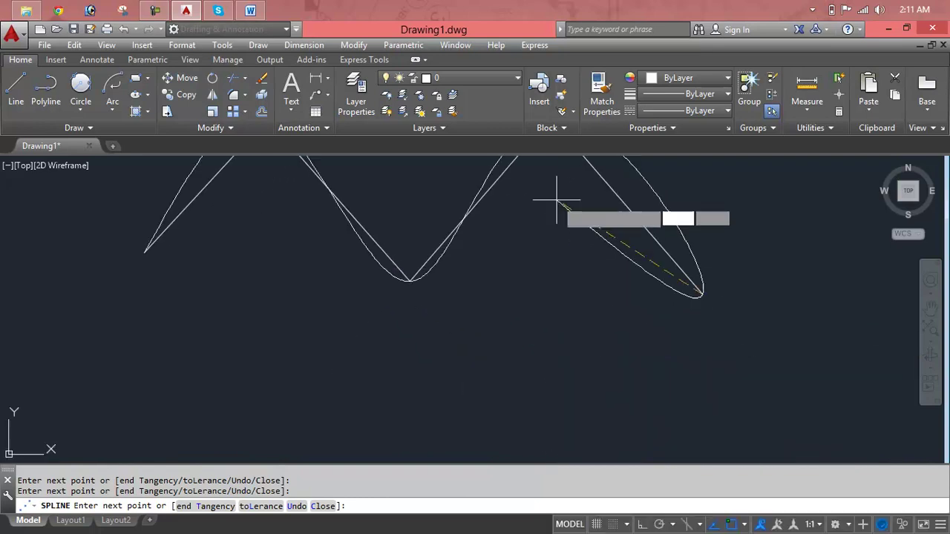
pyautogui.moveTo(707, 341); pyautogui.dragTo(775, 417, button='middle')
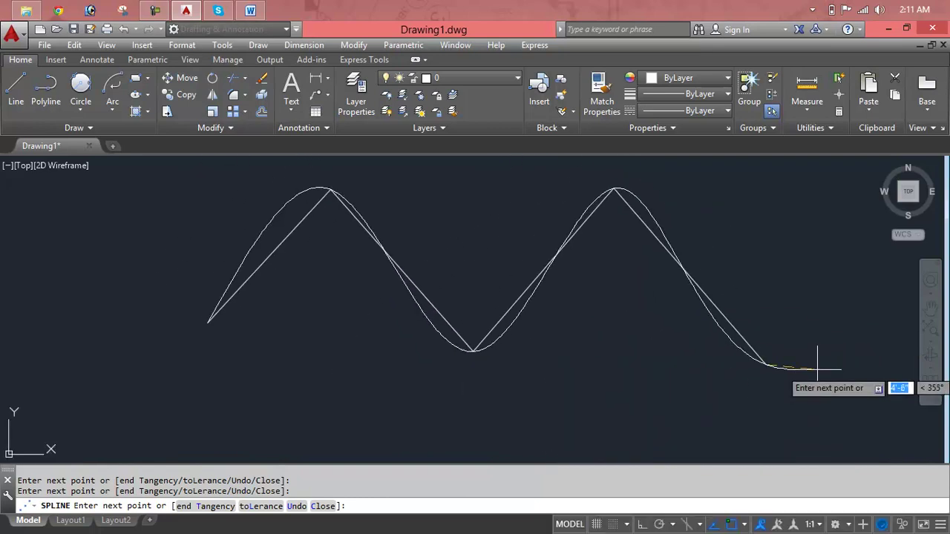
# Step: Set fit tolerance 1, add a final fit point past the right end and finish the spline
pyautogui.write('l')
pyautogui.press('Return')
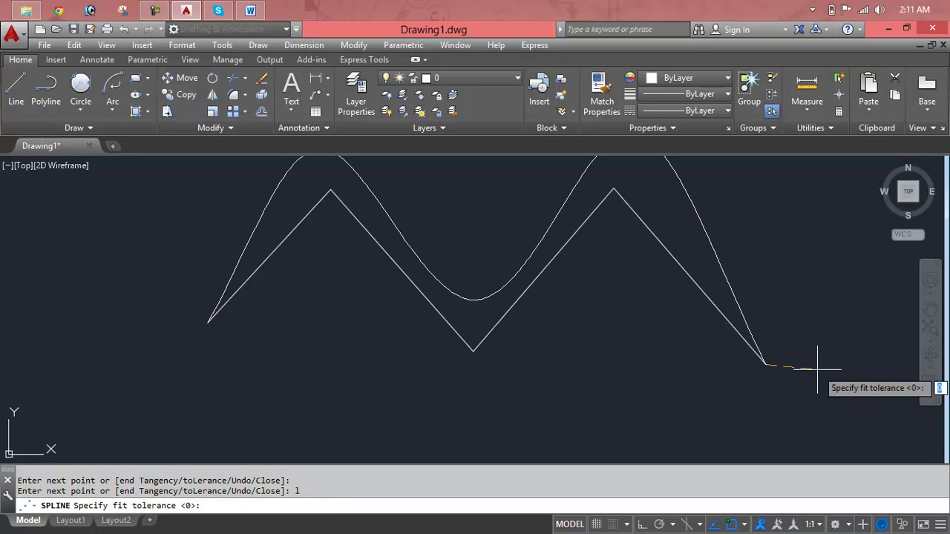
pyautogui.moveTo(760, 380); pyautogui.dragTo(800, 461, button='middle')
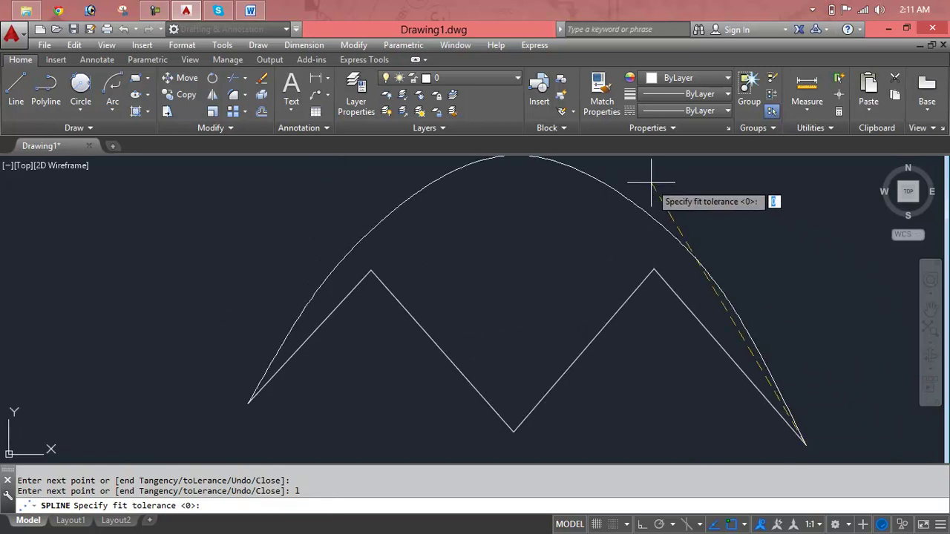
pyautogui.moveTo(622, 236); pyautogui.dragTo(639, 319, button='middle')
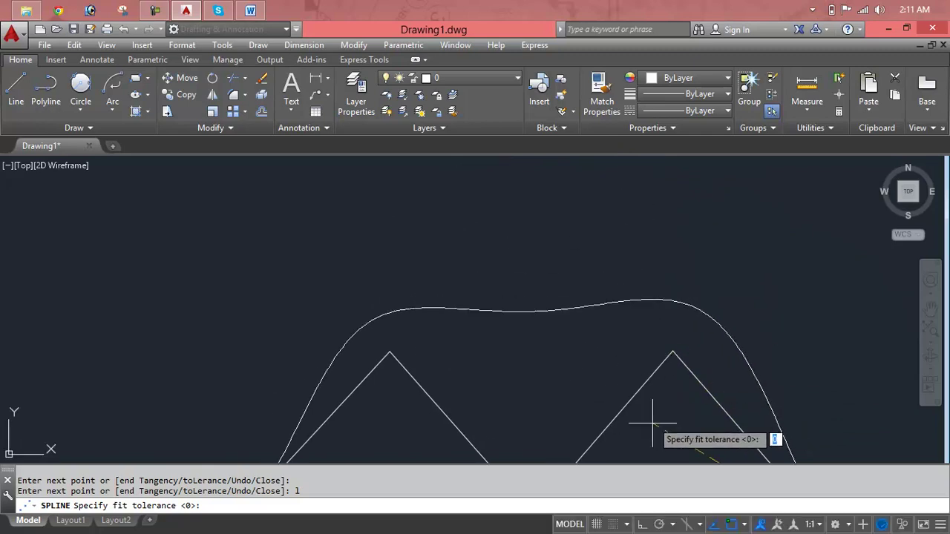
pyautogui.moveTo(661, 441); pyautogui.dragTo(652, 308, button='middle')
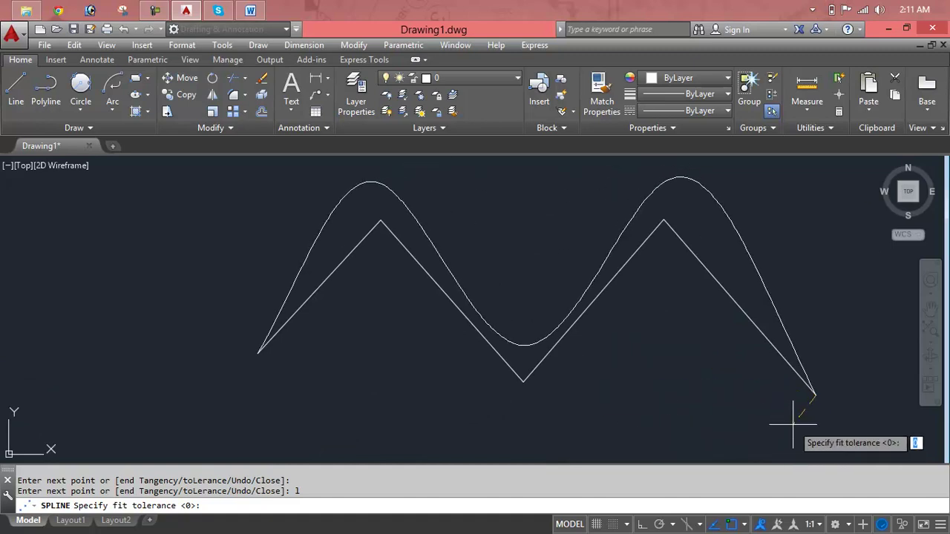
pyautogui.press('Return')
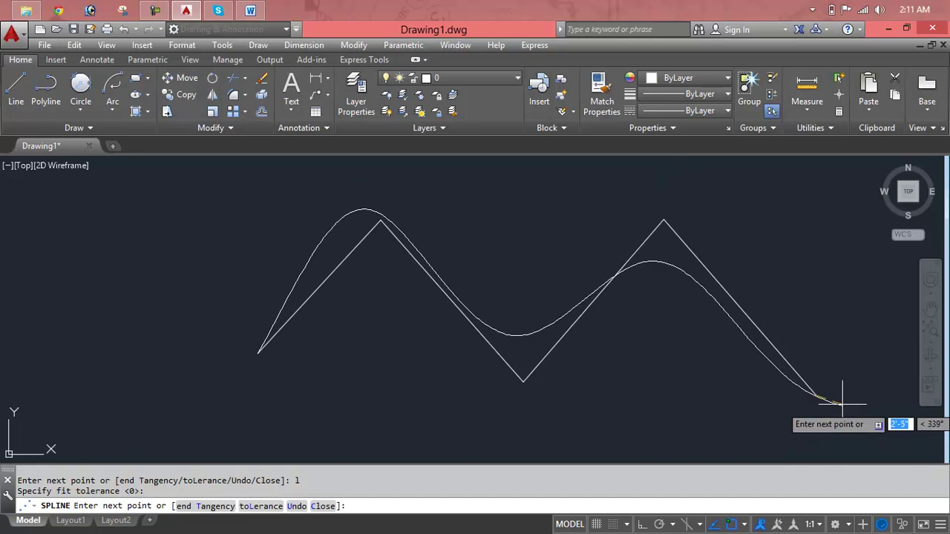
pyautogui.click(853, 385)
pyautogui.press('Return')
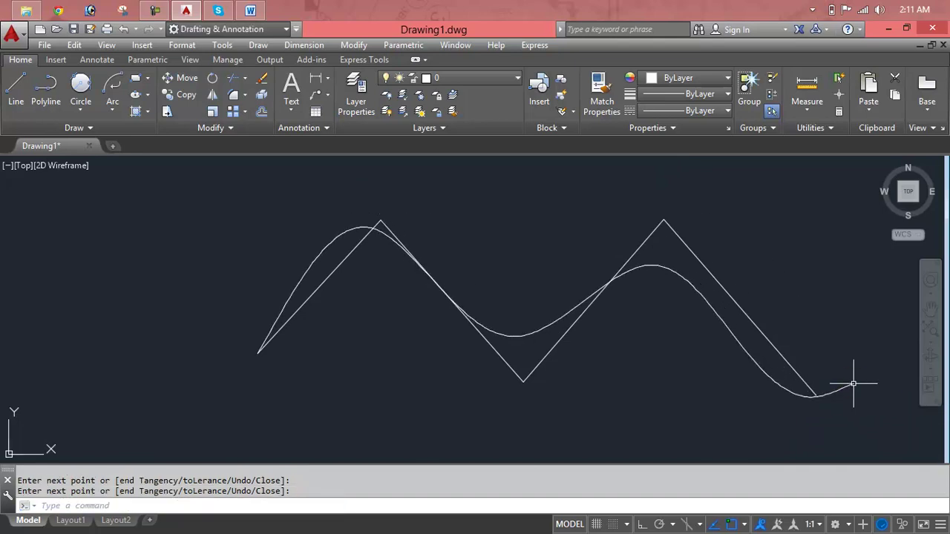
pyautogui.scroll(-2, 399, 460)
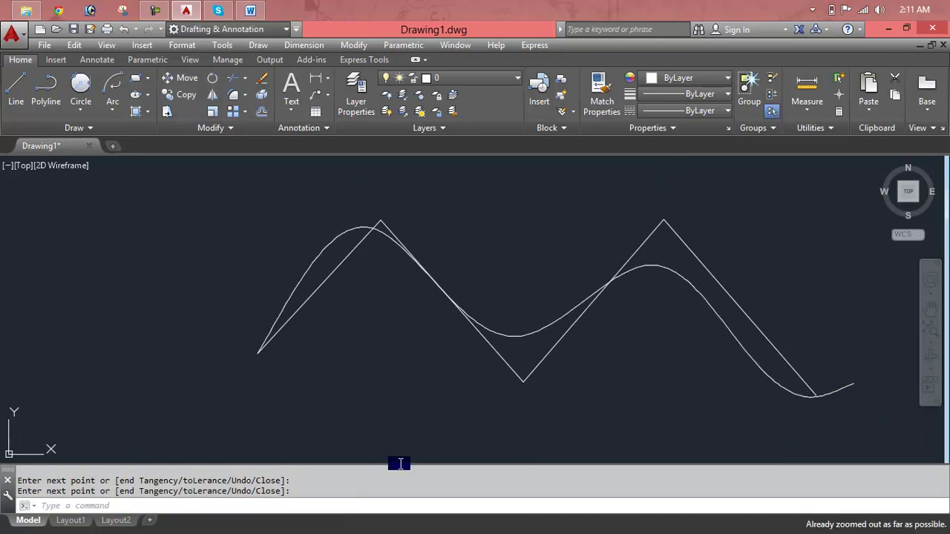
# Step: Select both the spline and the zigzag polyline with a crossing window and delete them
pyautogui.click(513, 326)
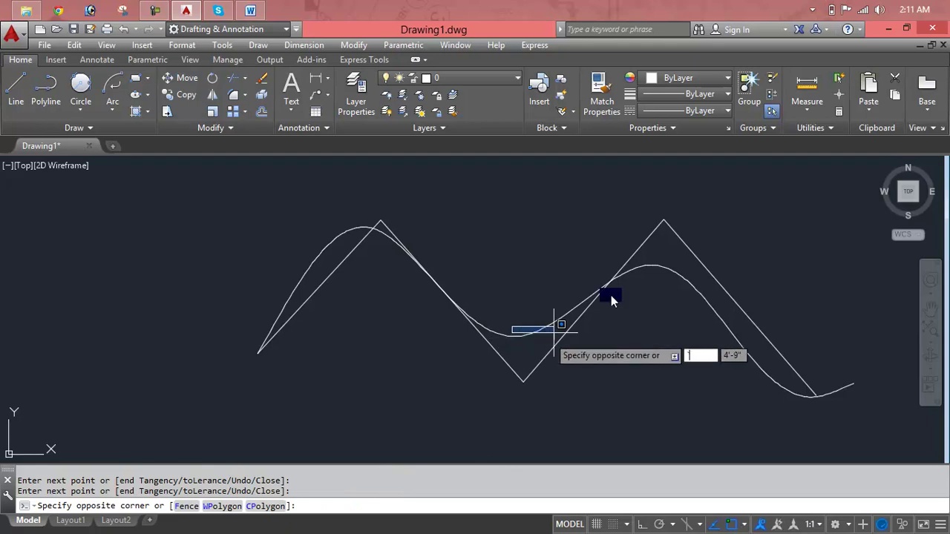
pyautogui.press('Escape')
pyautogui.press('Escape')
pyautogui.click(811, 186)
pyautogui.click(389, 387)
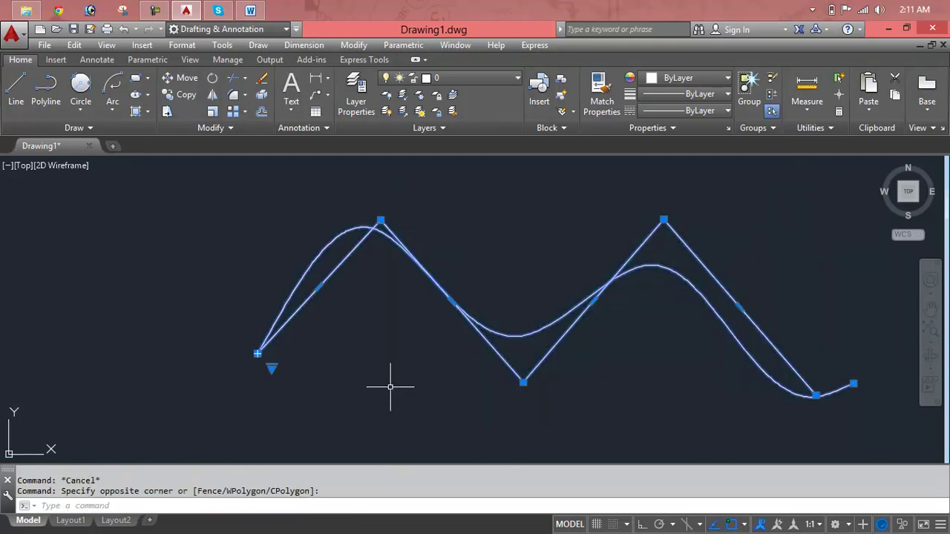
pyautogui.press('Delete')
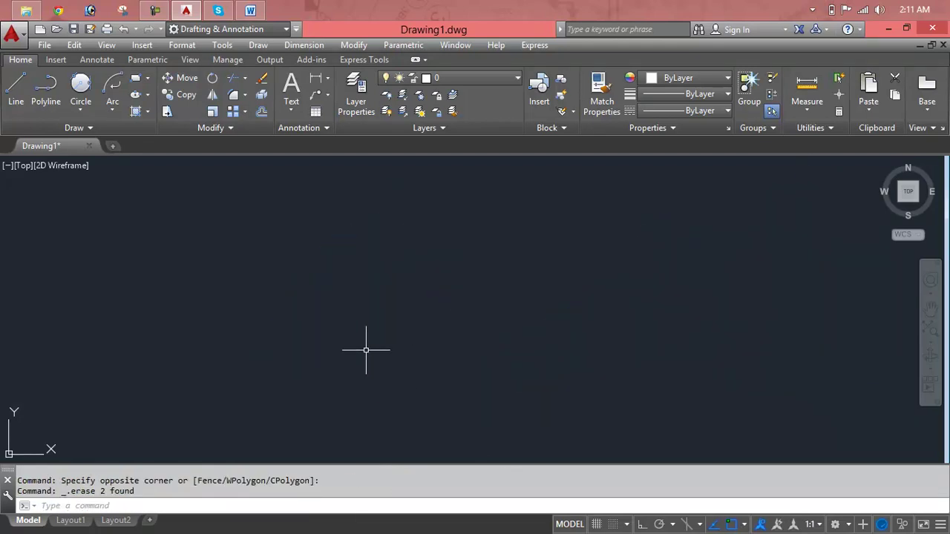
pyautogui.press('Escape')
pyautogui.press('Escape')
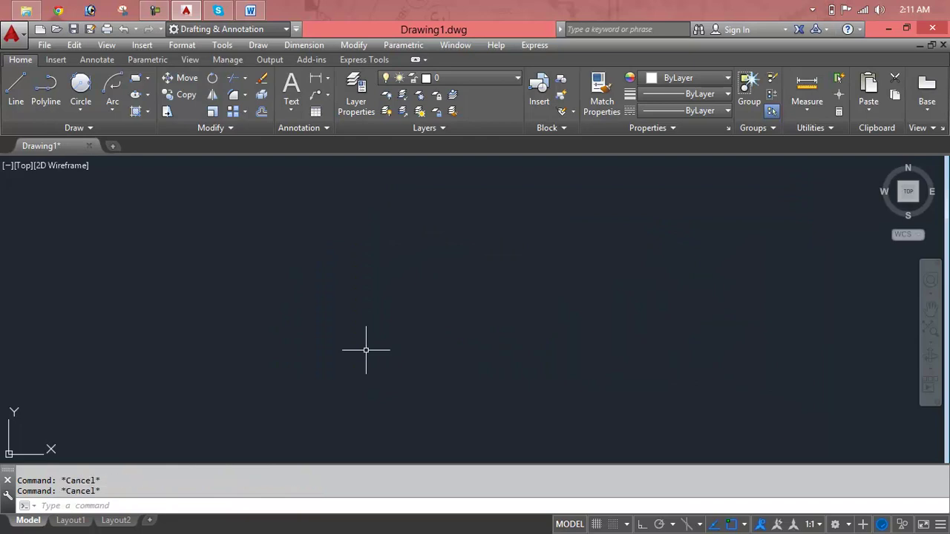